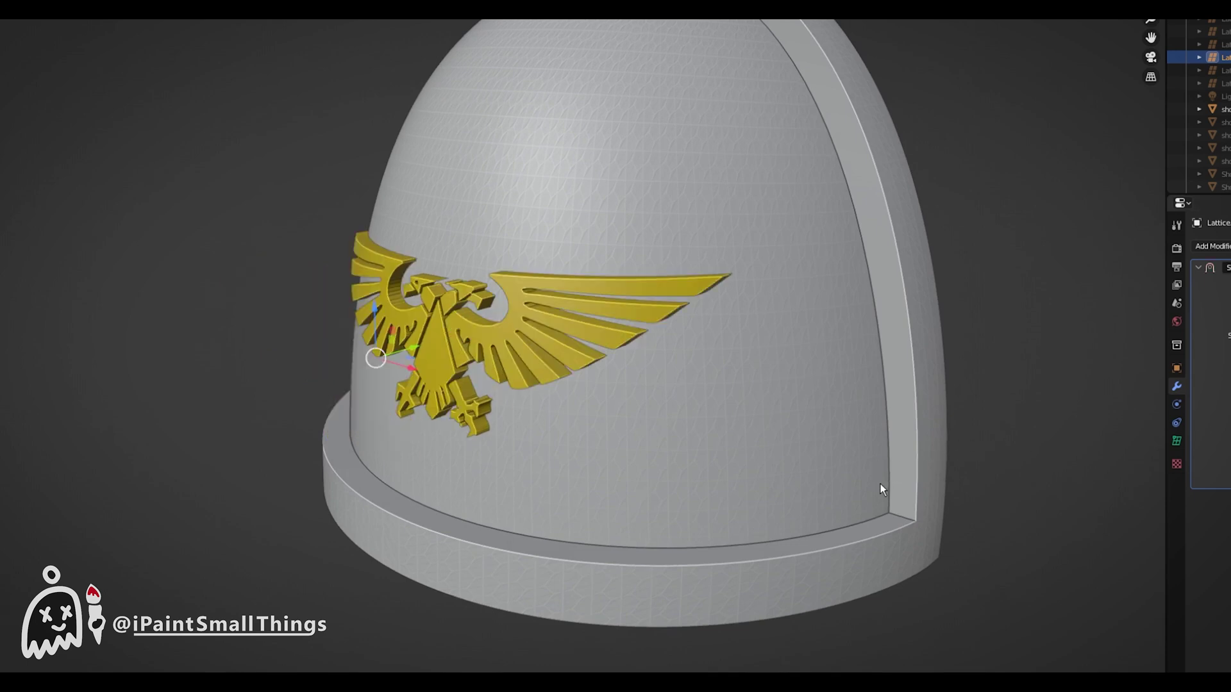
key(g)
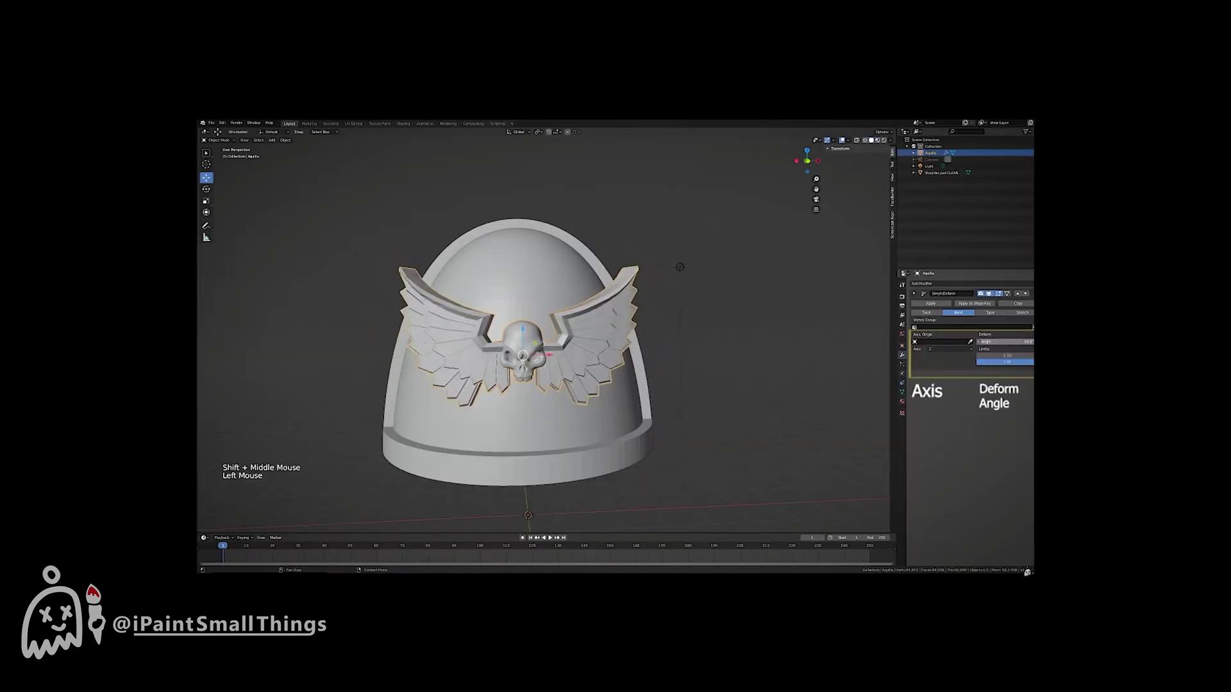
Step: Adjust the Simple Deform bend angle on the winged skull emblem so its wings curve towards the shoulder pad
drag(1004, 342, 1026, 342)
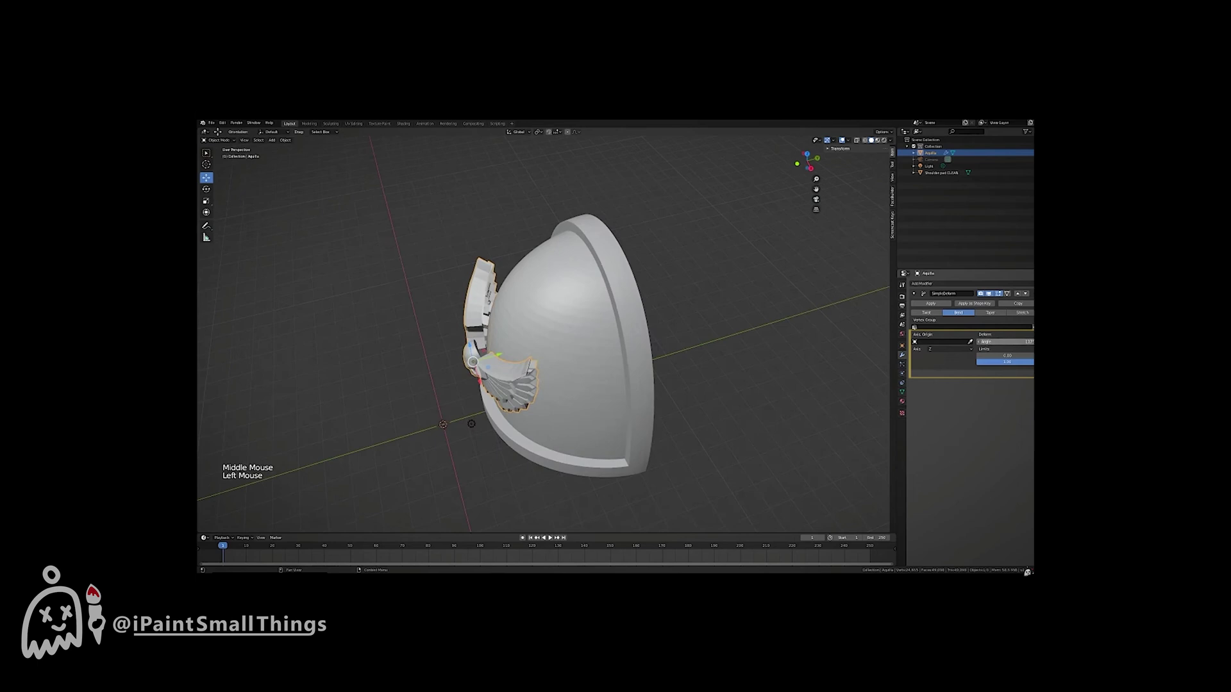
drag(1026, 342, 1028, 342)
middle_drag(564, 365, 616, 346)
Step: Rotate and reposition the winged skull emblem so it leans against the curved front of the shoulder pad
drag(489, 370, 492, 358)
middle_drag(492, 358, 498, 340)
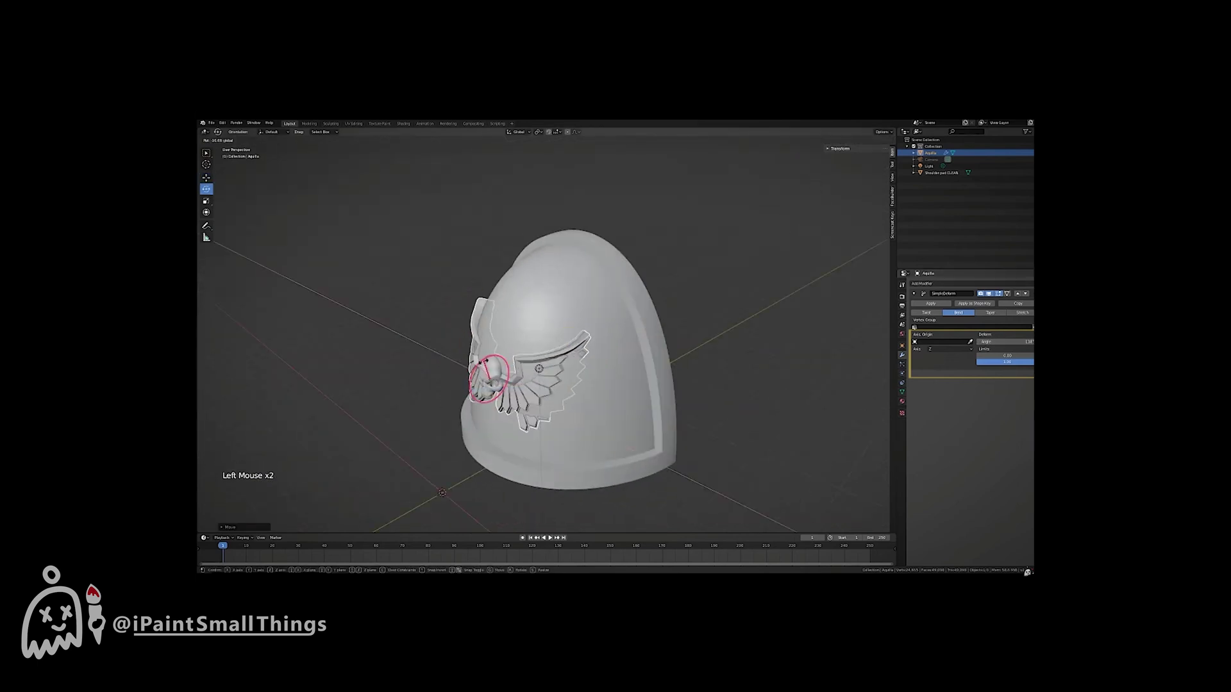
drag(485, 361, 482, 362)
click(705, 384)
middle_drag(625, 392, 596, 387)
click(513, 379)
drag(509, 363, 506, 363)
middle_drag(513, 359, 577, 307)
Step: Fine-tune the winged skull's bend angle and shift the emblem to follow the shoulder pad's surface more closely
drag(1013, 342, 994, 342)
middle_drag(840, 411, 718, 449)
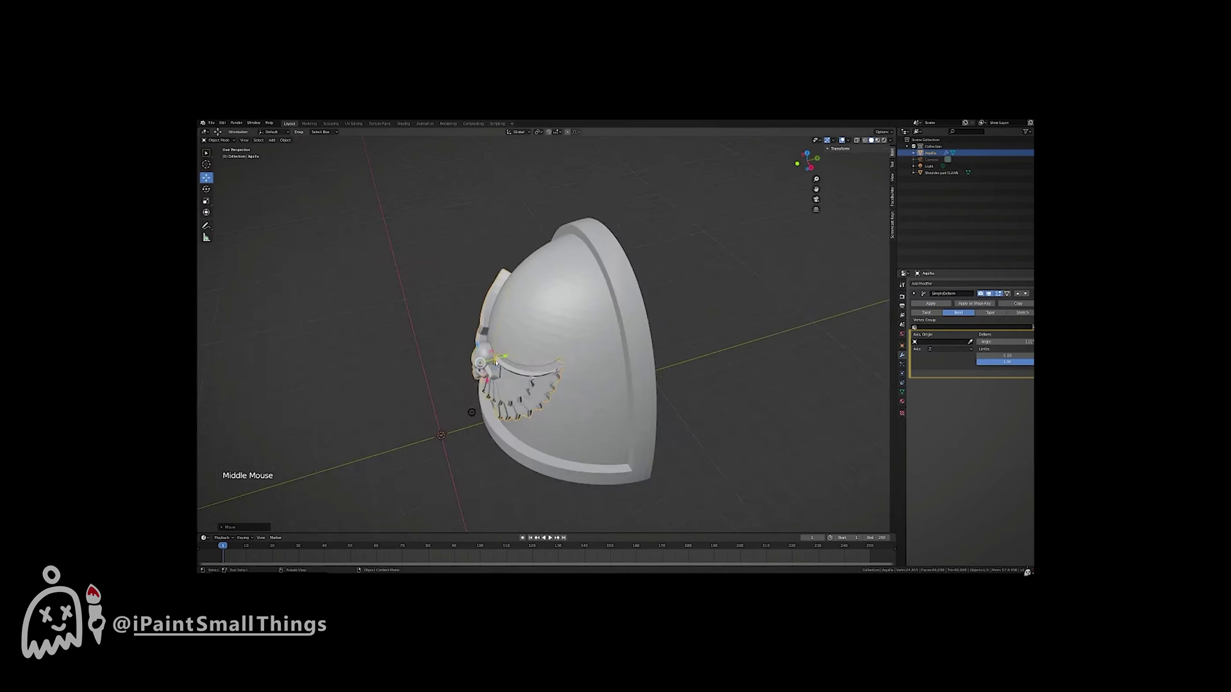
drag(487, 360, 482, 361)
drag(1006, 342, 982, 342)
middle_drag(696, 366, 723, 364)
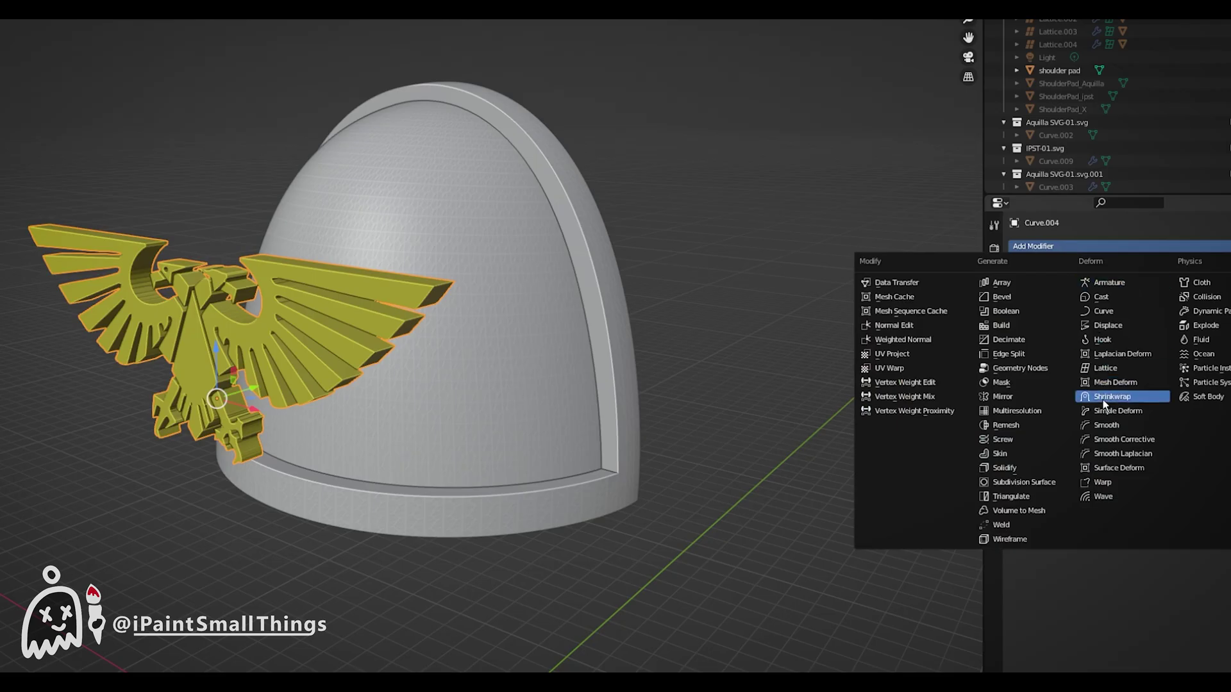
Step: Add a Shrinkwrap modifier to the eagle with the shoulder pad as target, and move the eagle across the pad's surface
click(1104, 399)
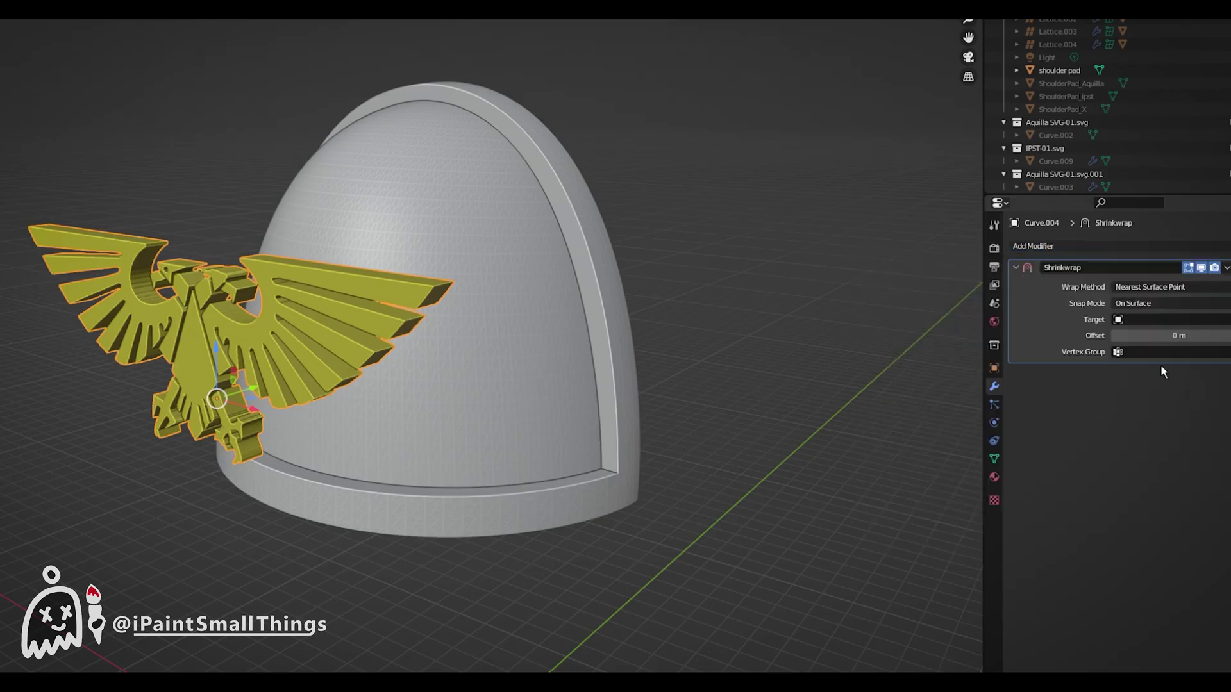
click(507, 249)
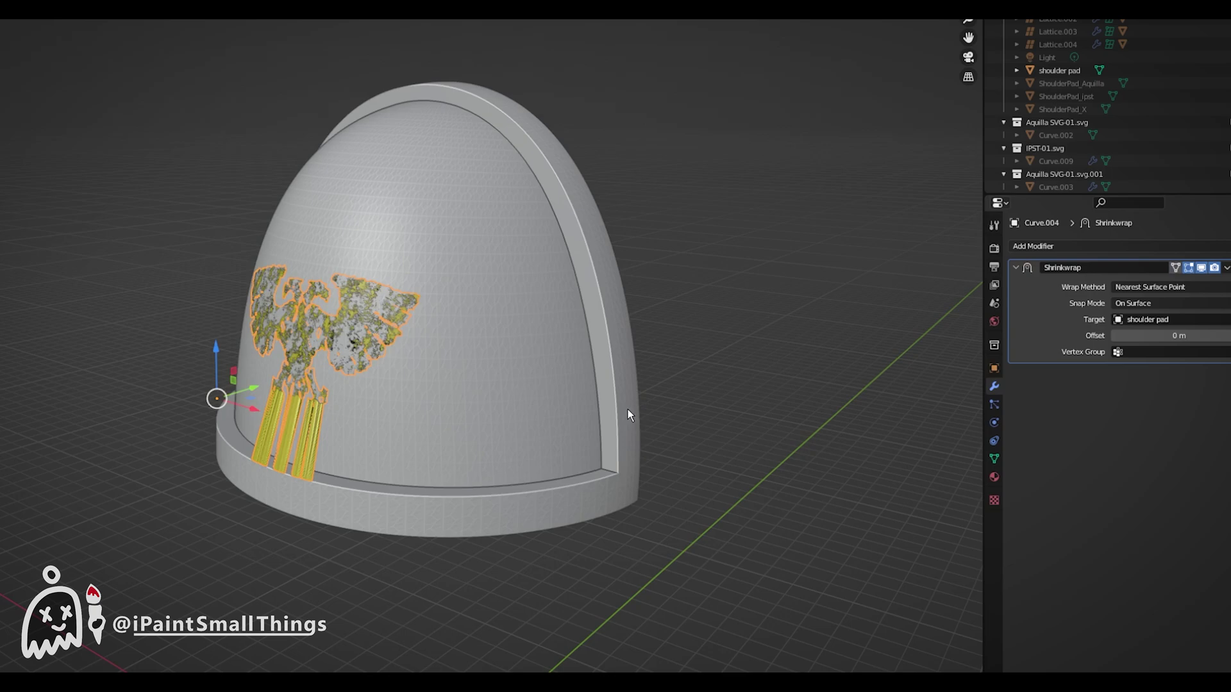
middle_drag(629, 415, 645, 412)
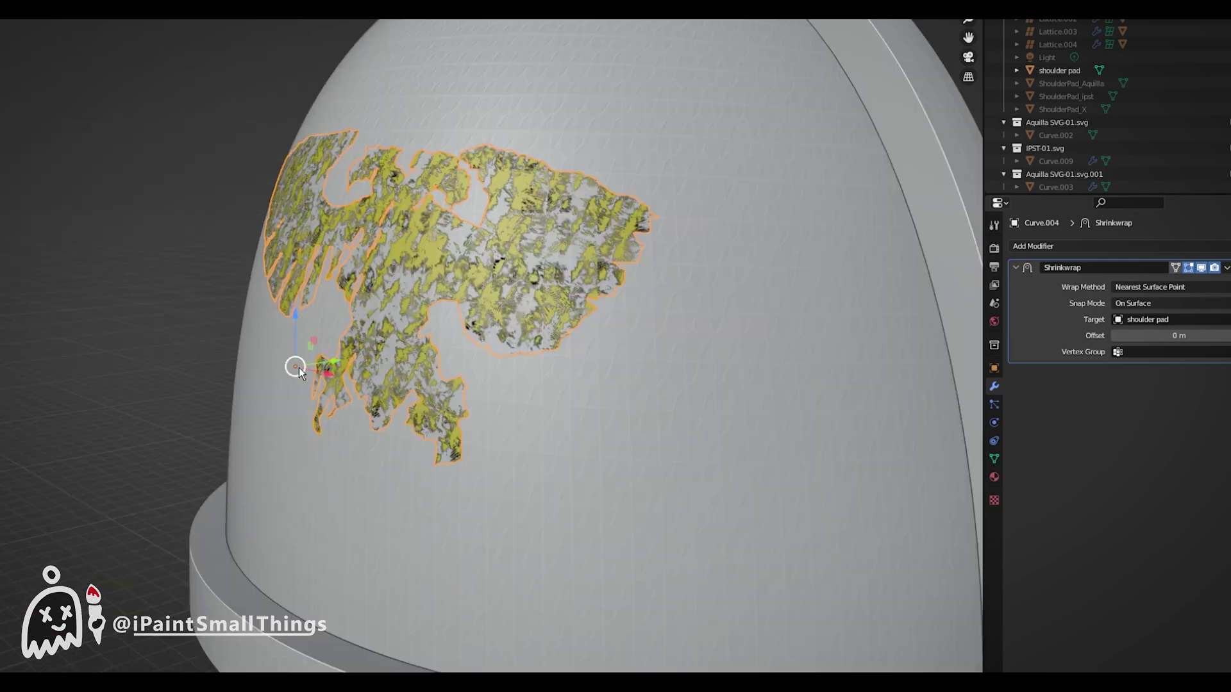
key(g)
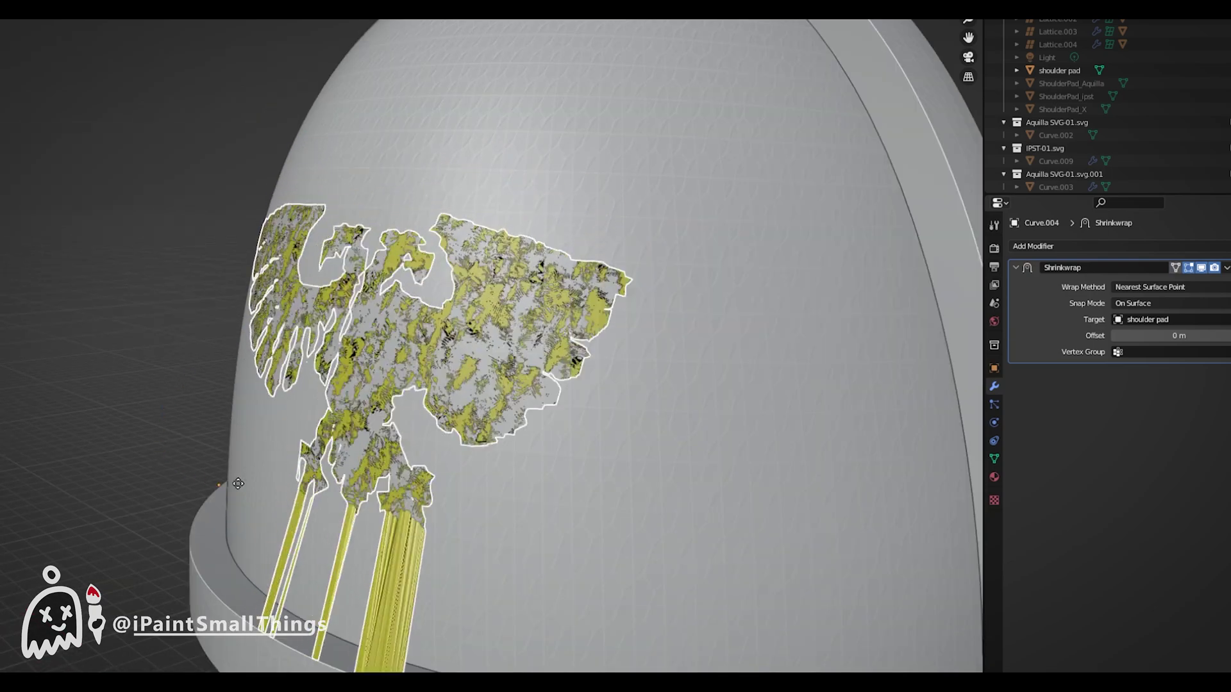
drag(240, 213, 157, 366)
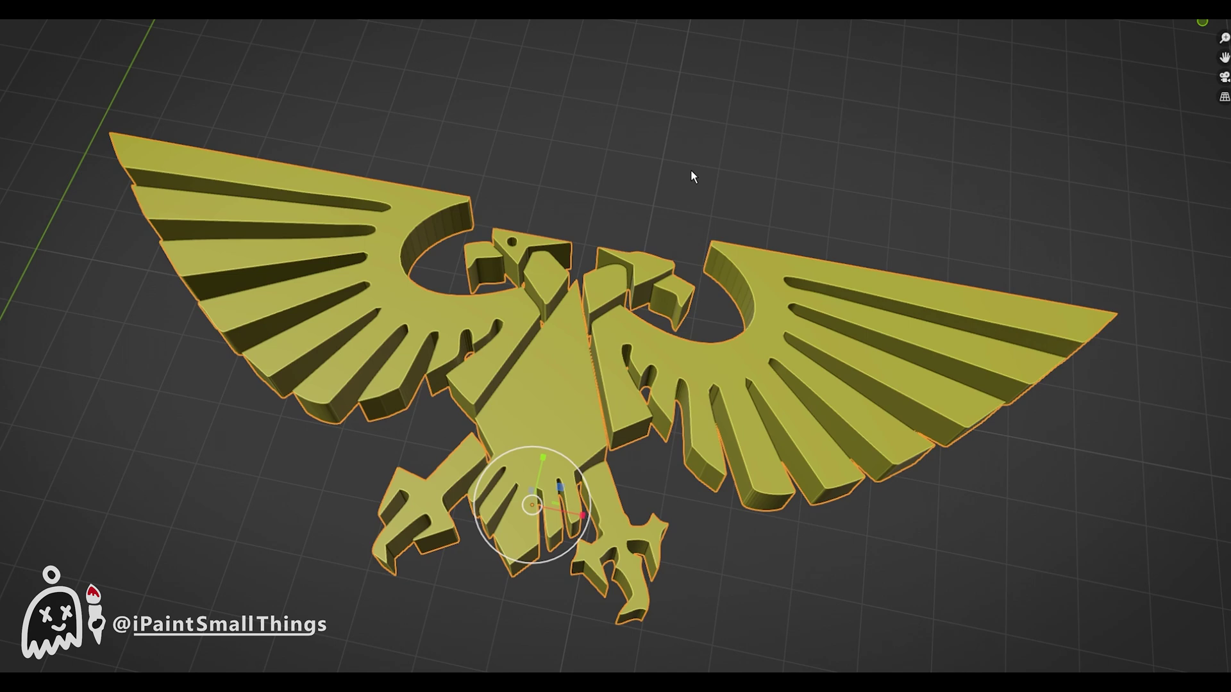
Step: Inspect the eagle's mesh topology in Edit Mode and how the lattice-deformed eagle sits on the shoulder pad
key(Tab)
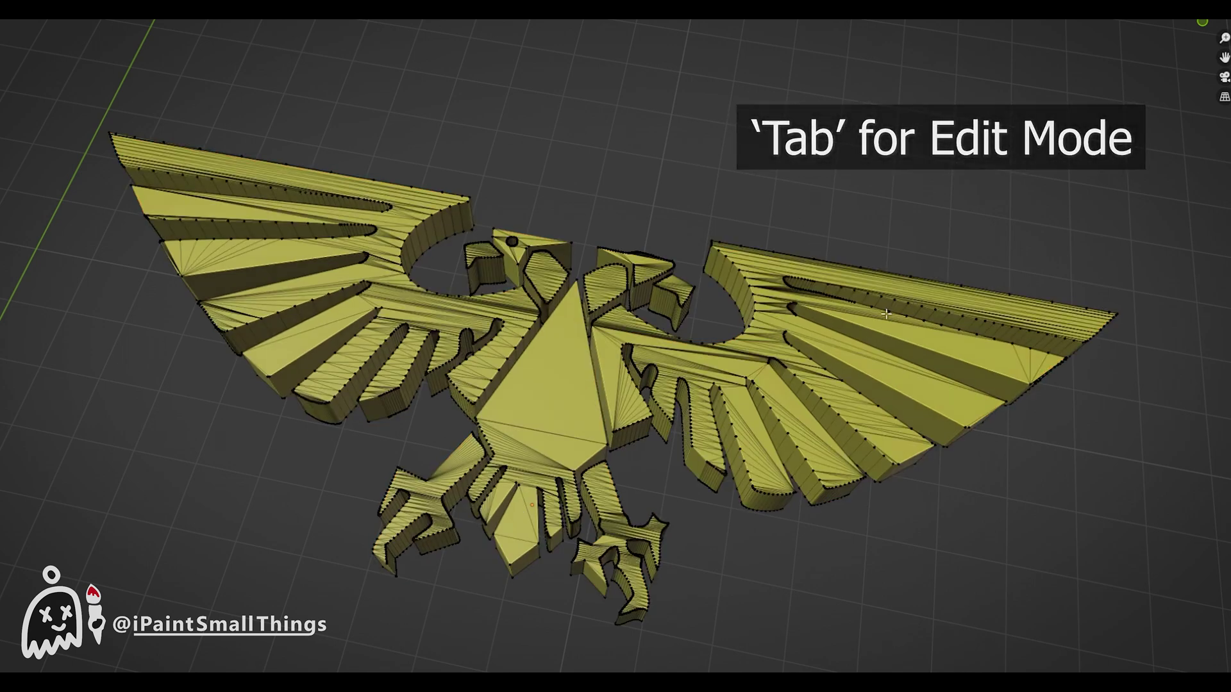
key(a)
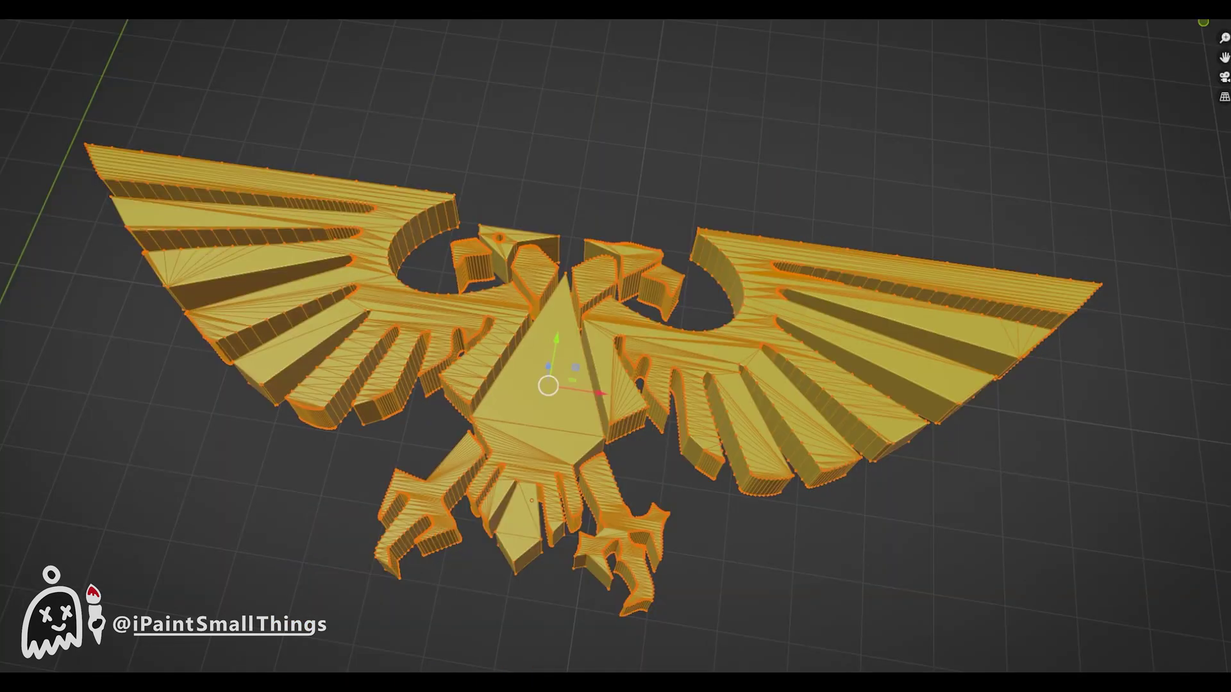
key(Tab)
middle_drag(628, 190, 602, 310)
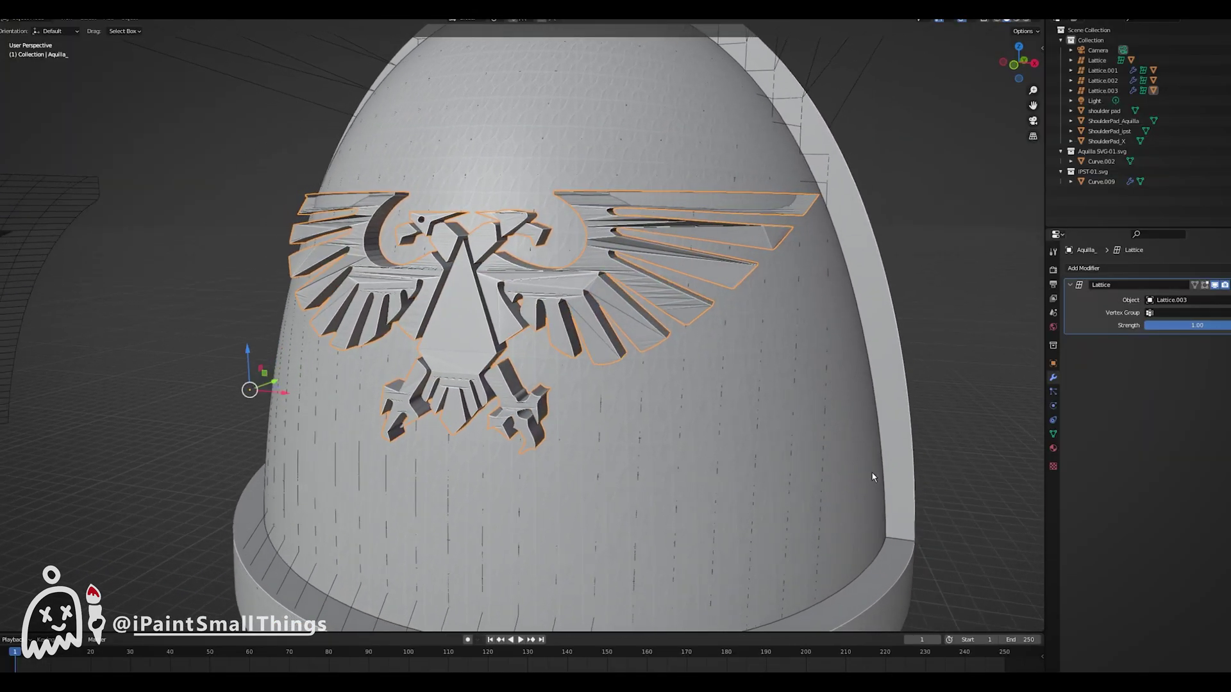
middle_drag(872, 477, 948, 475)
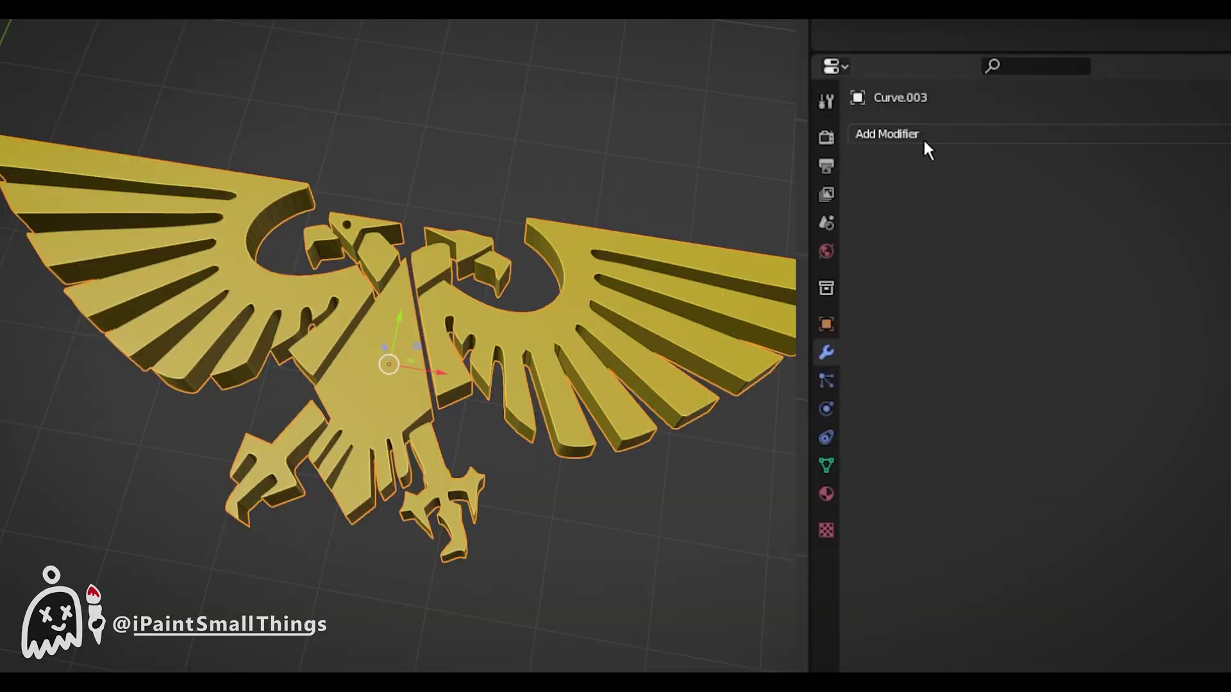
Step: Add a Remesh modifier to the eagle in Sharp mode with an octree depth of 8
click(926, 148)
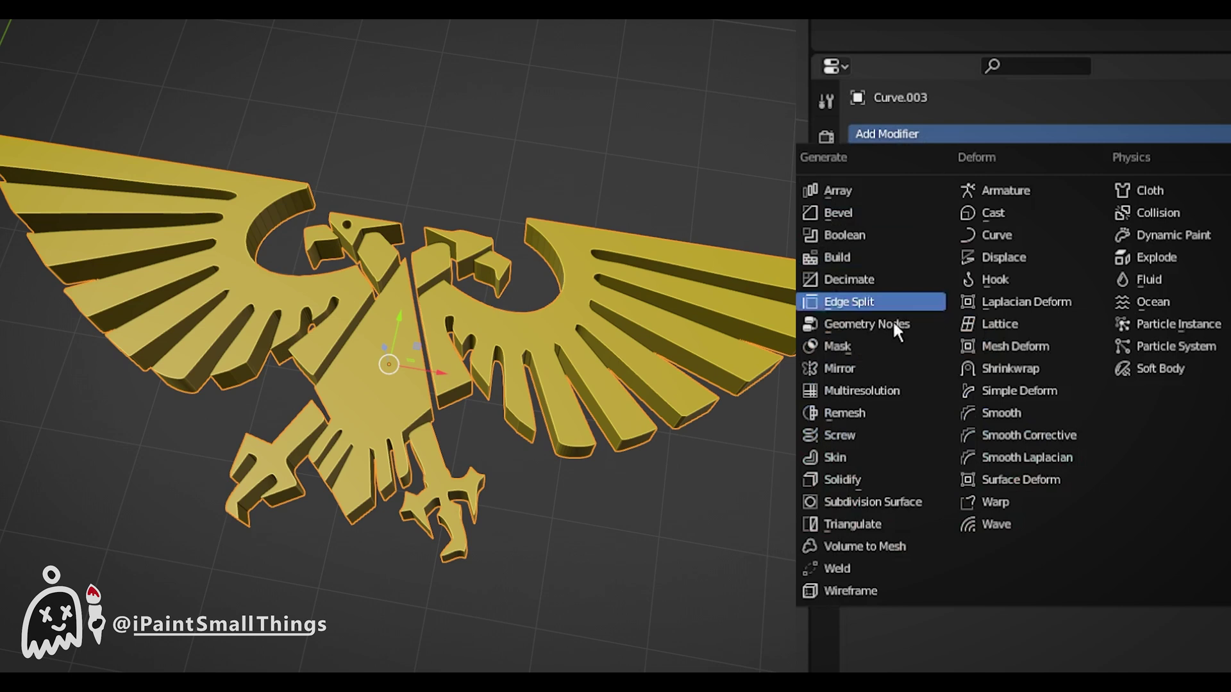
click(873, 413)
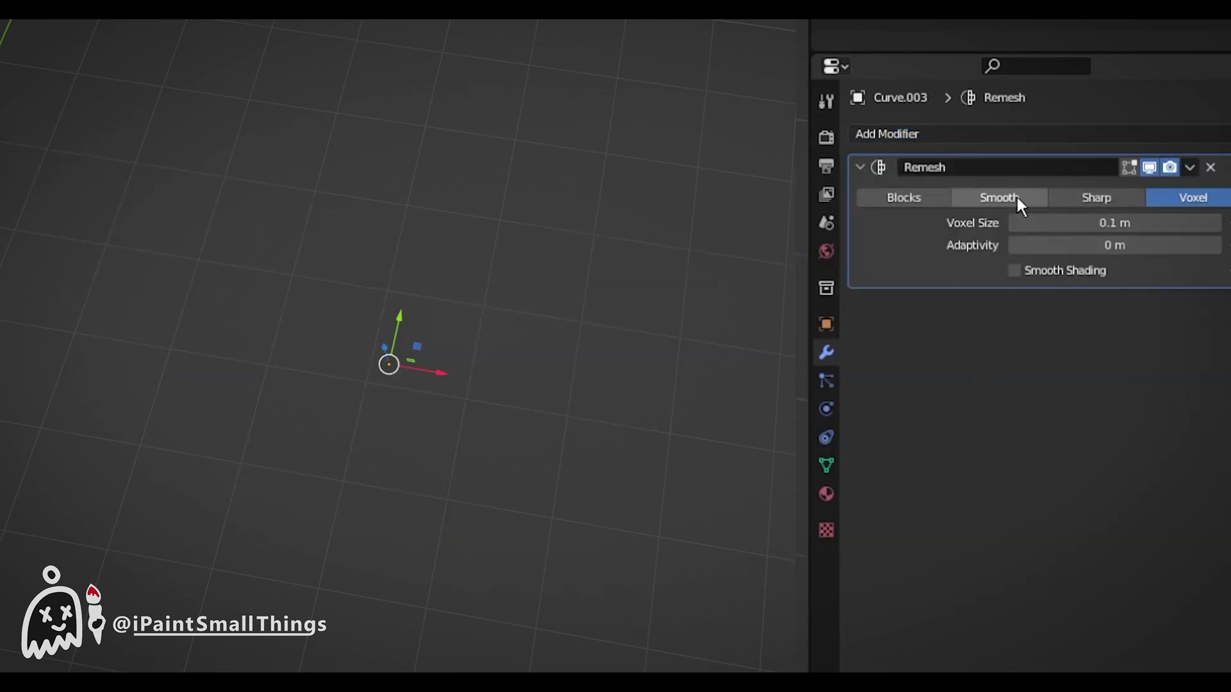
click(1114, 201)
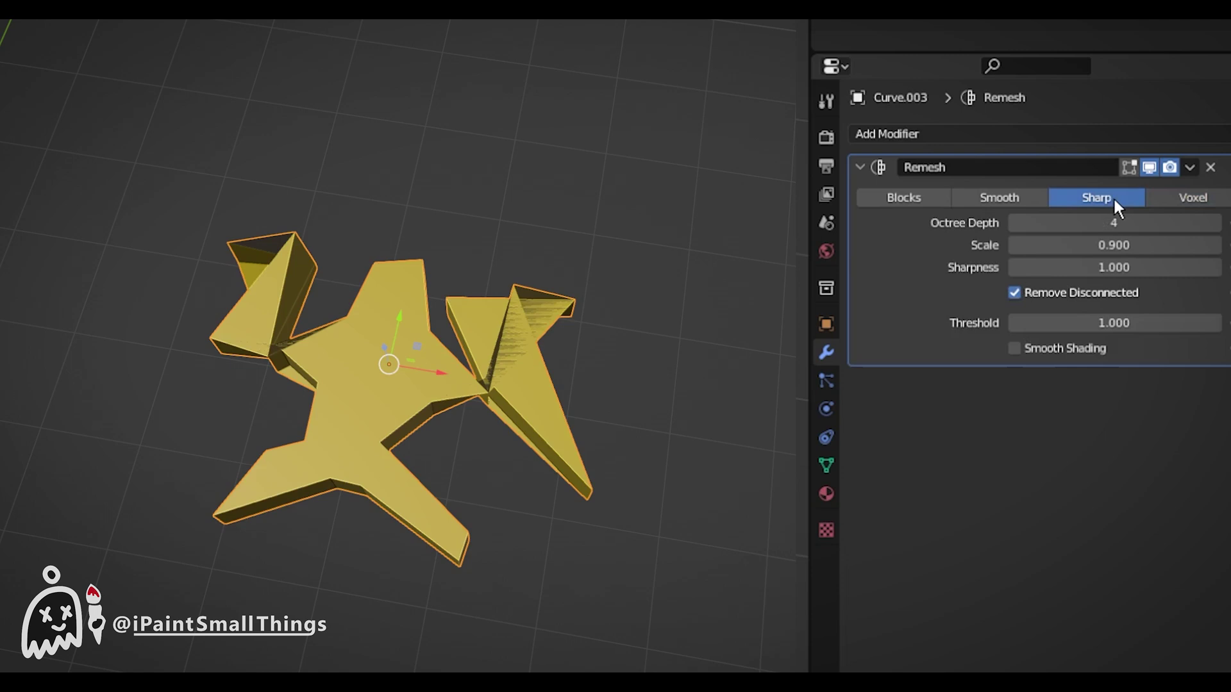
click(1119, 223)
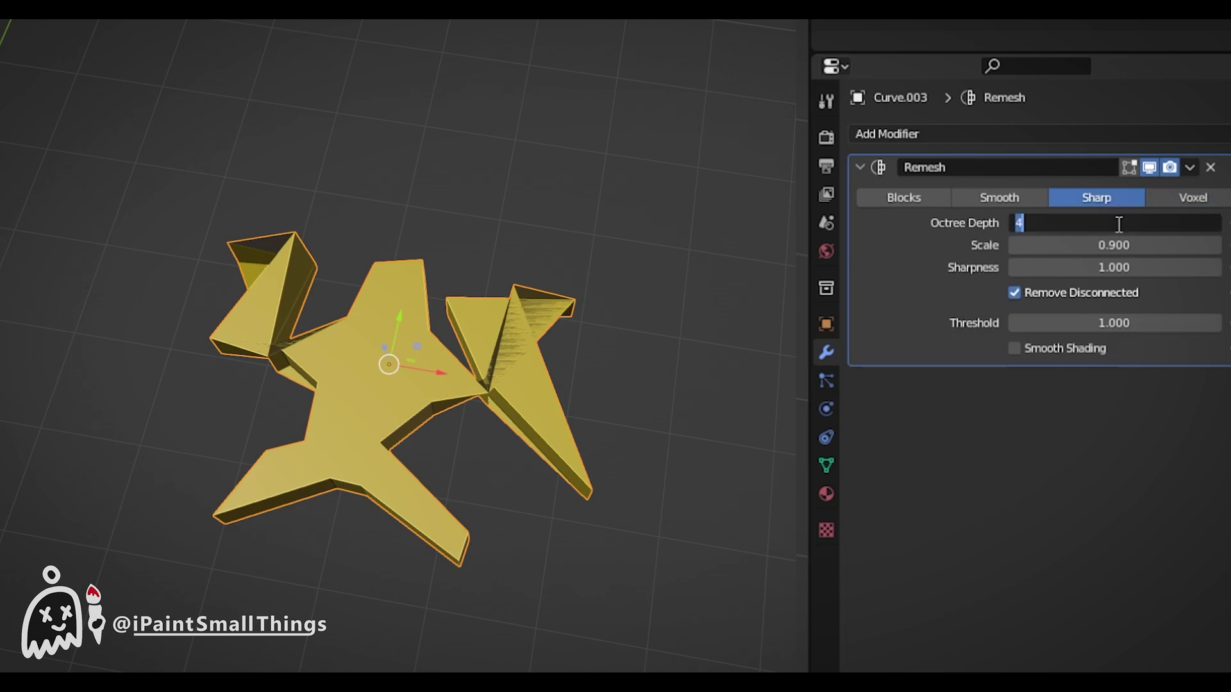
key(Return)
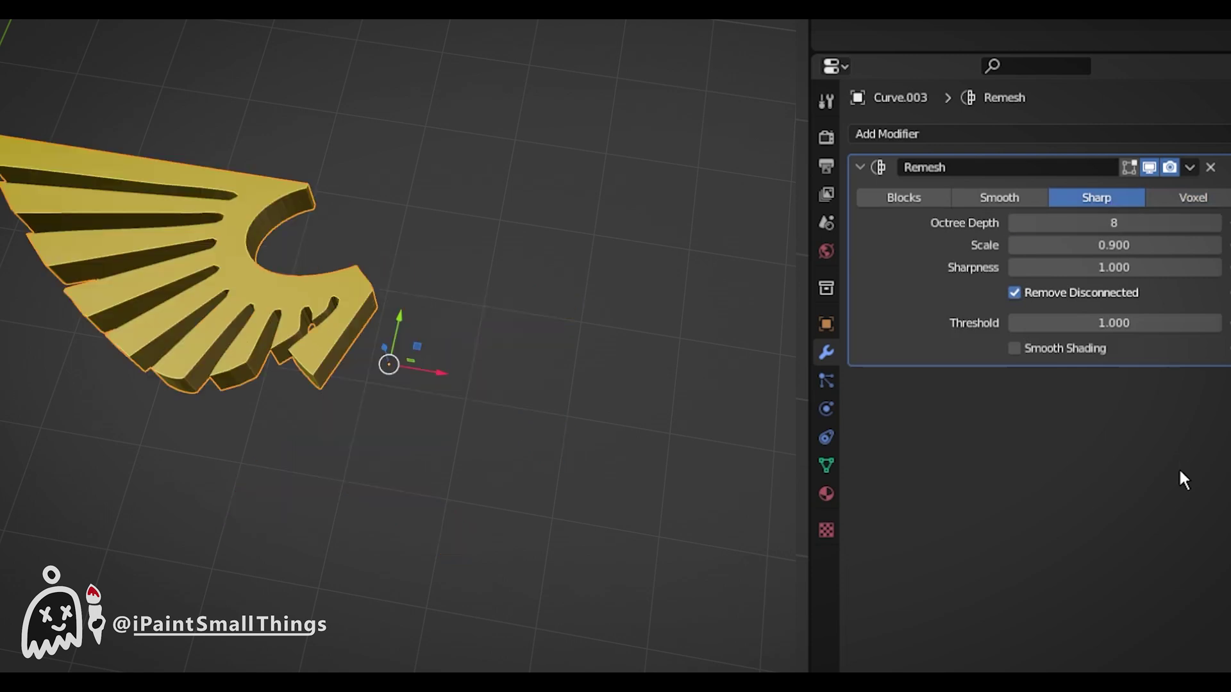
Step: Disable Remove Disconnected on the eagle's Remesh modifier and apply the modifier
click(1014, 293)
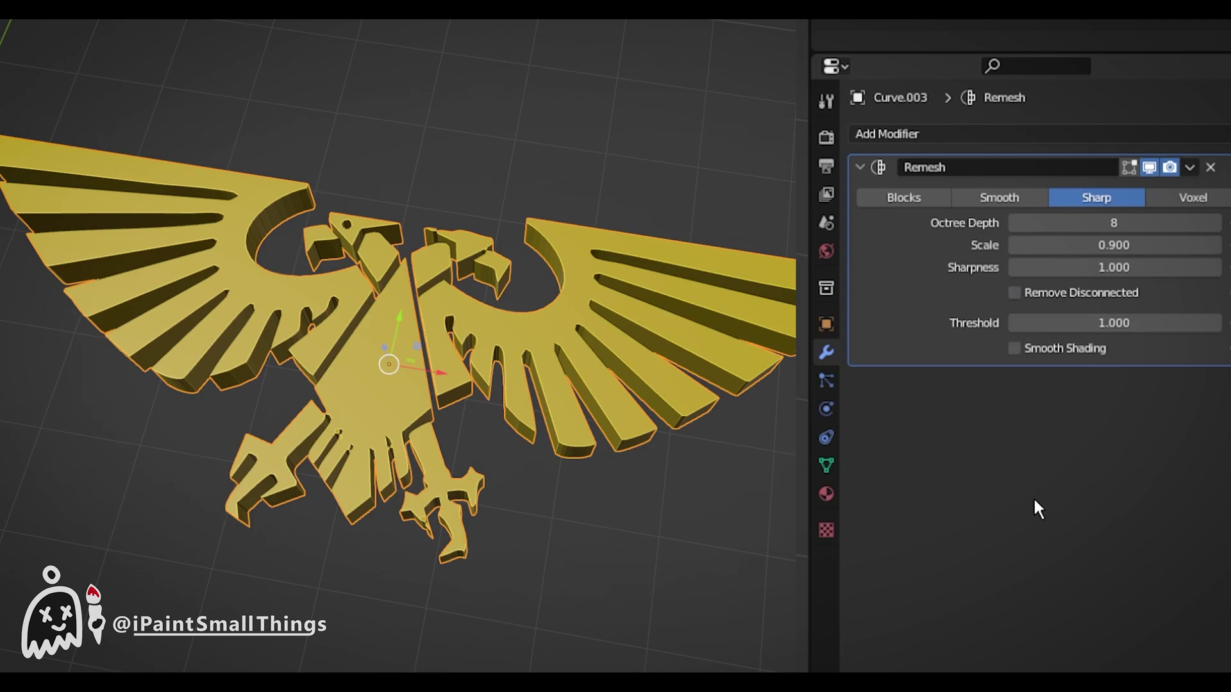
click(1190, 168)
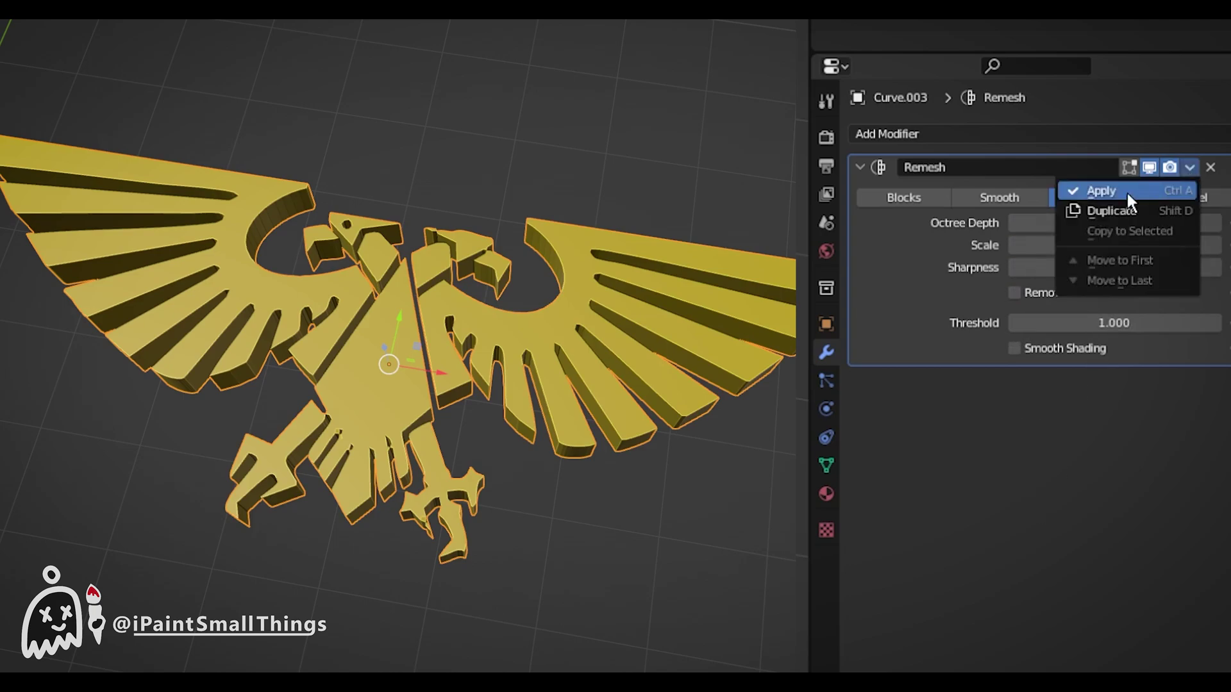
click(1109, 192)
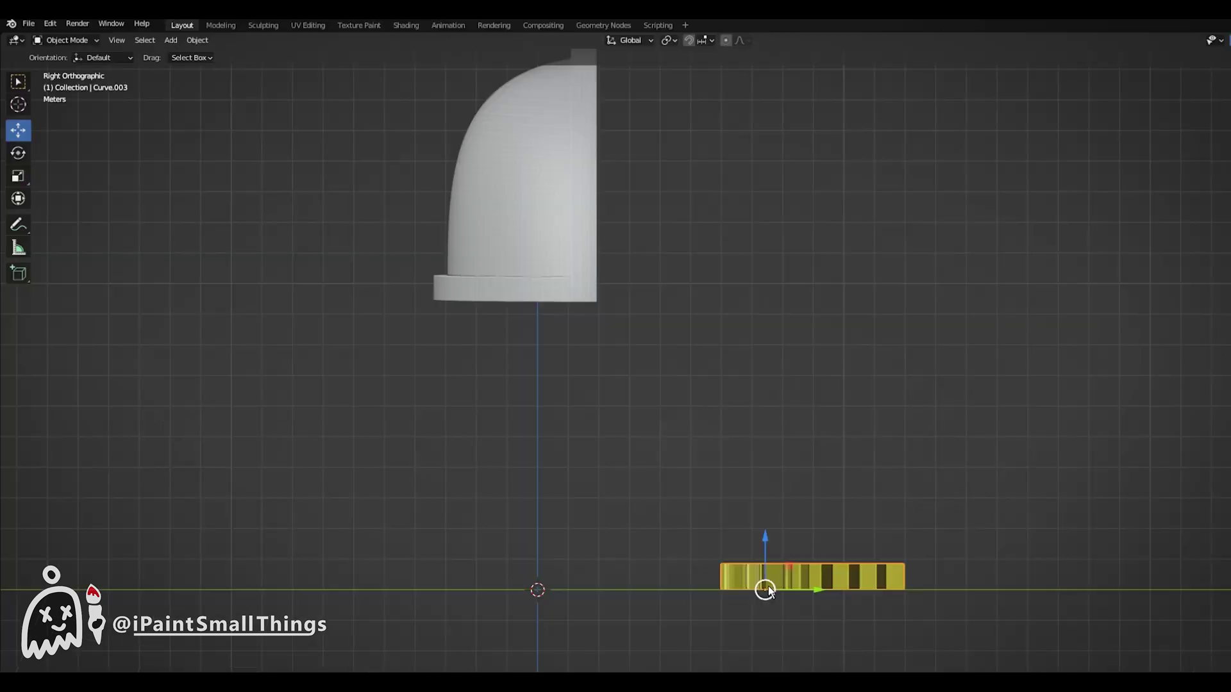
Step: Move the eagle to the scene origin in the right view and rotate it 90° about the global X axis
drag(763, 585, 540, 584)
click(18, 153)
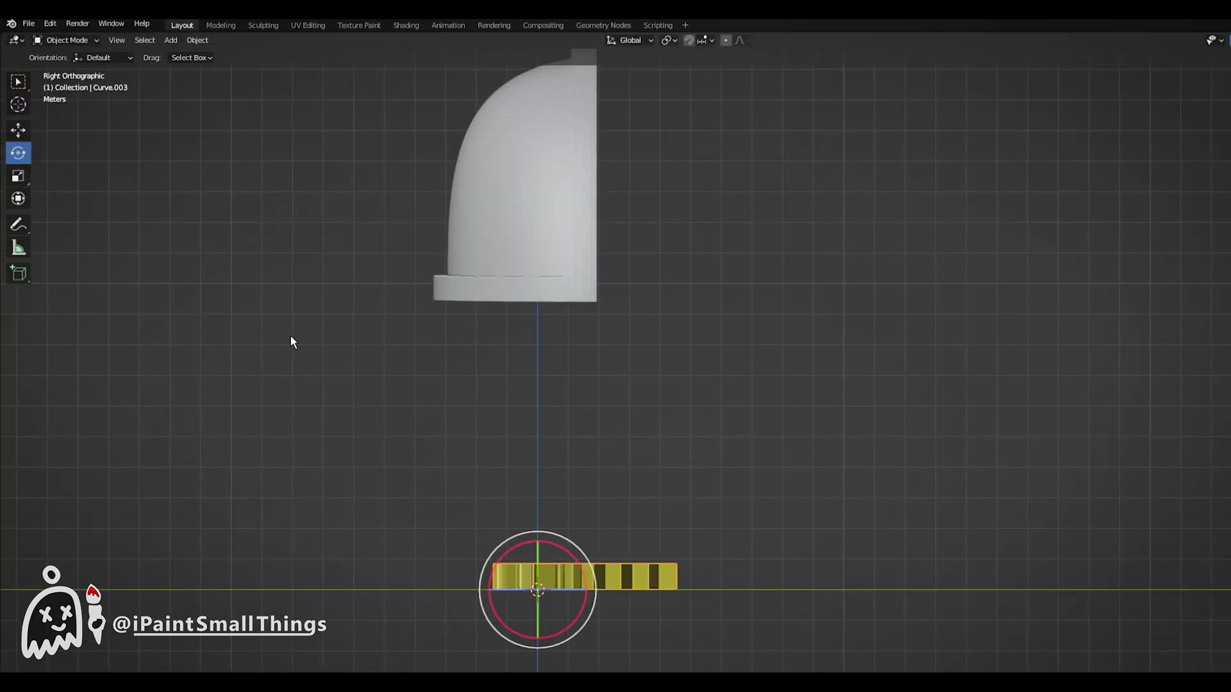
drag(565, 552, 448, 508)
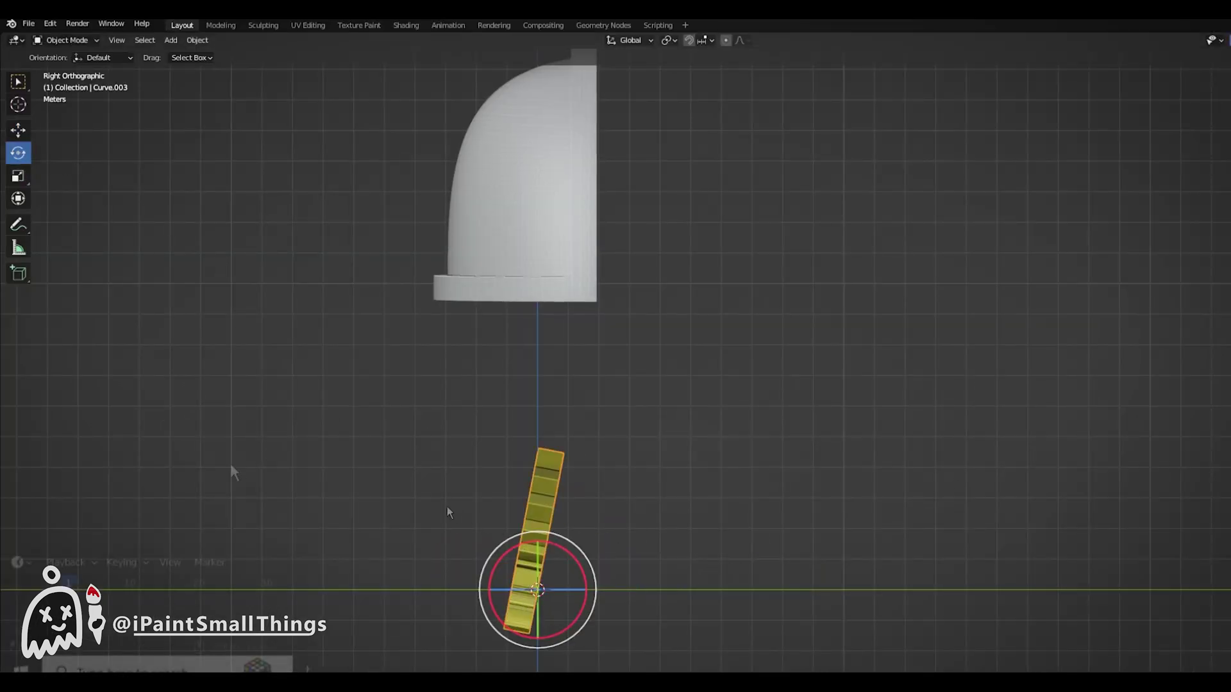
key(ctrl+z)
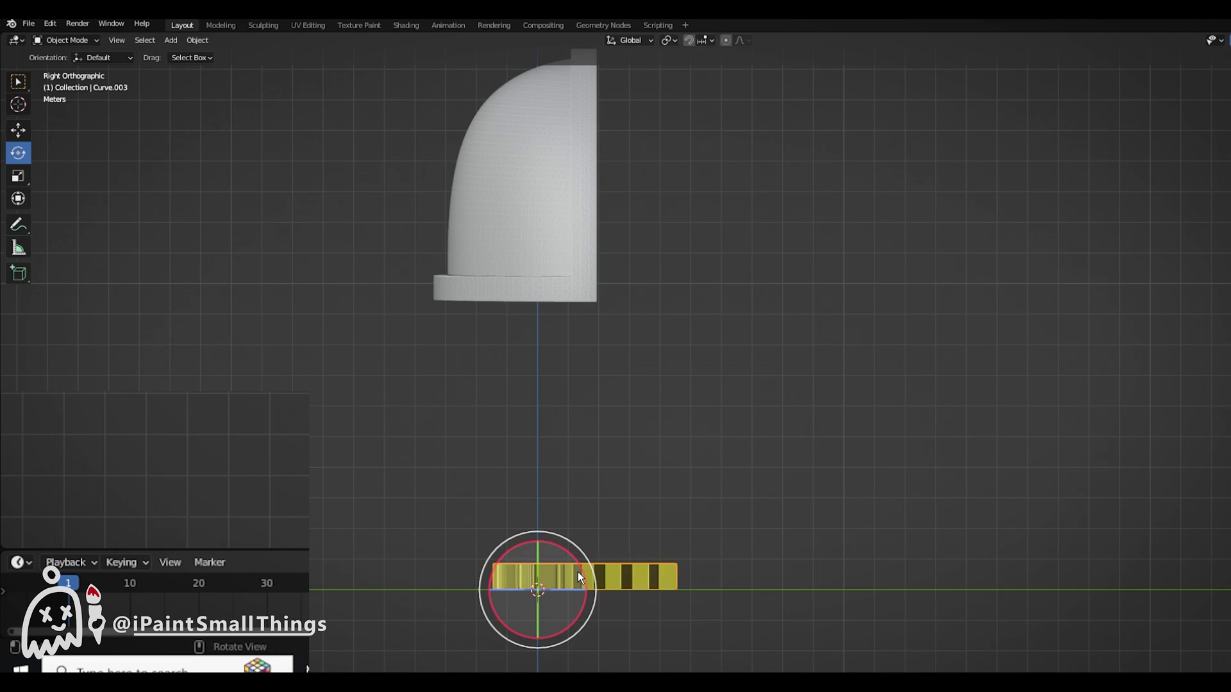
ctrl+drag(578, 571, 475, 511)
click(224, 472)
text(90)
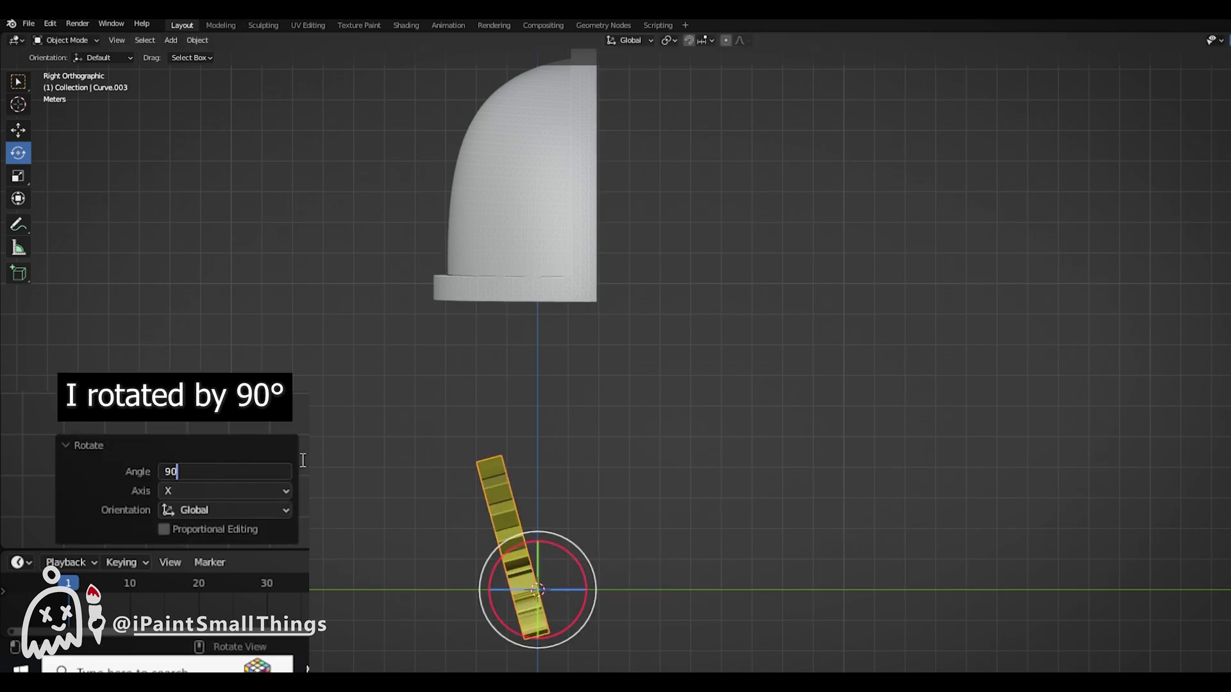
key(Return)
Step: Move the upright eagle up and out so it floats in front of the shoulder pad's curved face
click(16, 131)
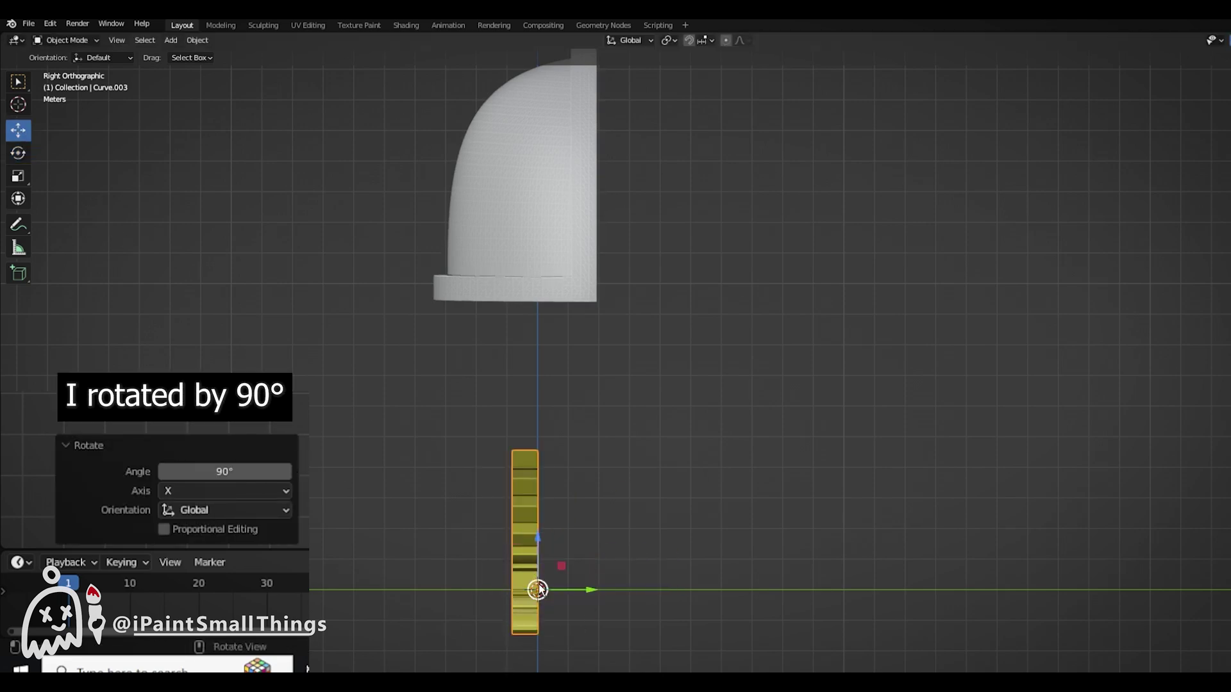
drag(538, 590, 379, 234)
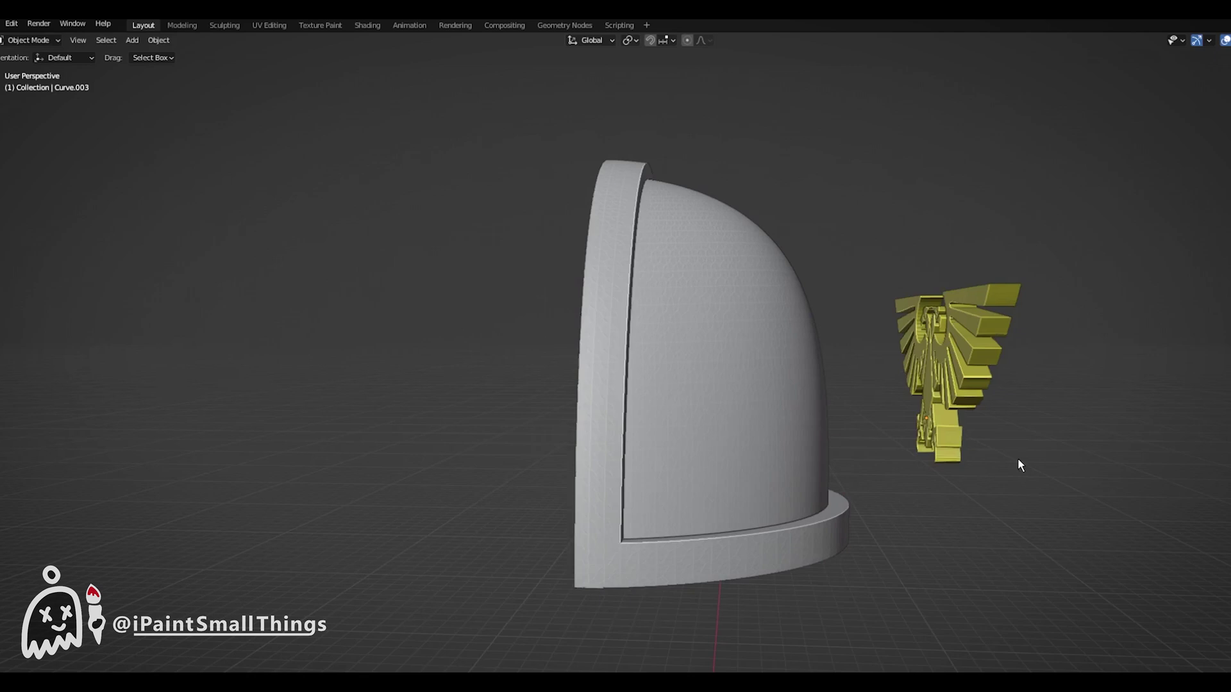
middle_drag(1018, 460, 810, 466)
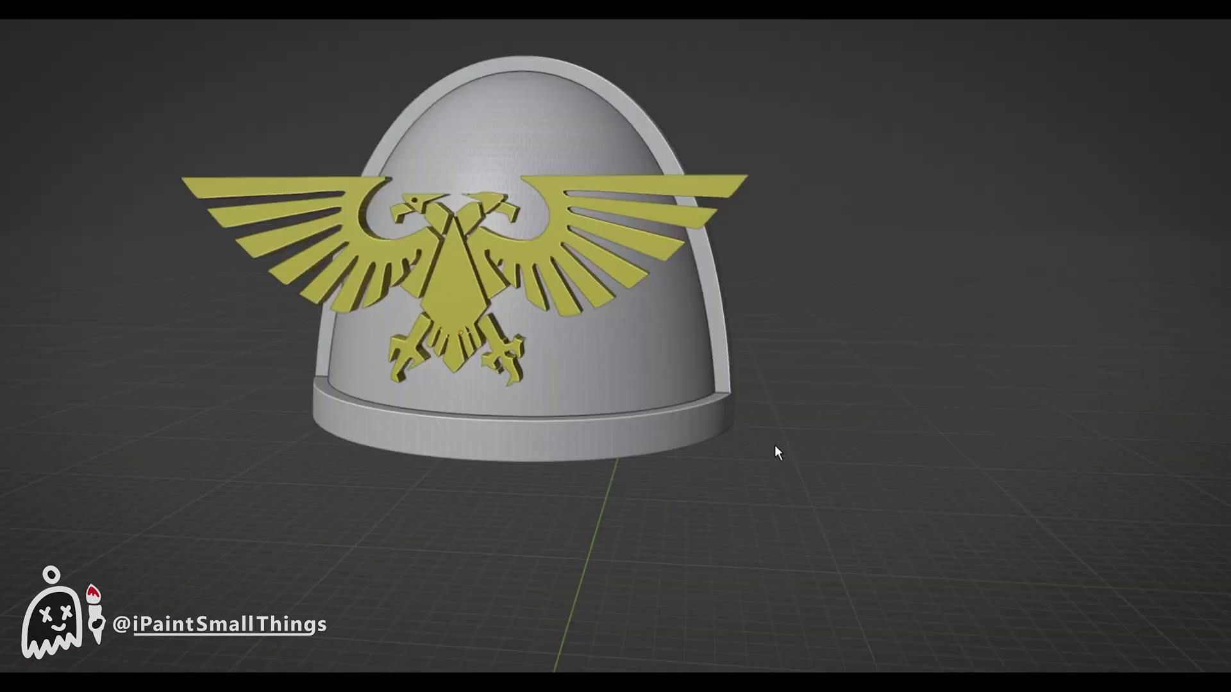
Step: Add a lattice object and raise it along Z to the height of the eagle and shoulder pad
key(shift+a)
mouse_move(685, 363)
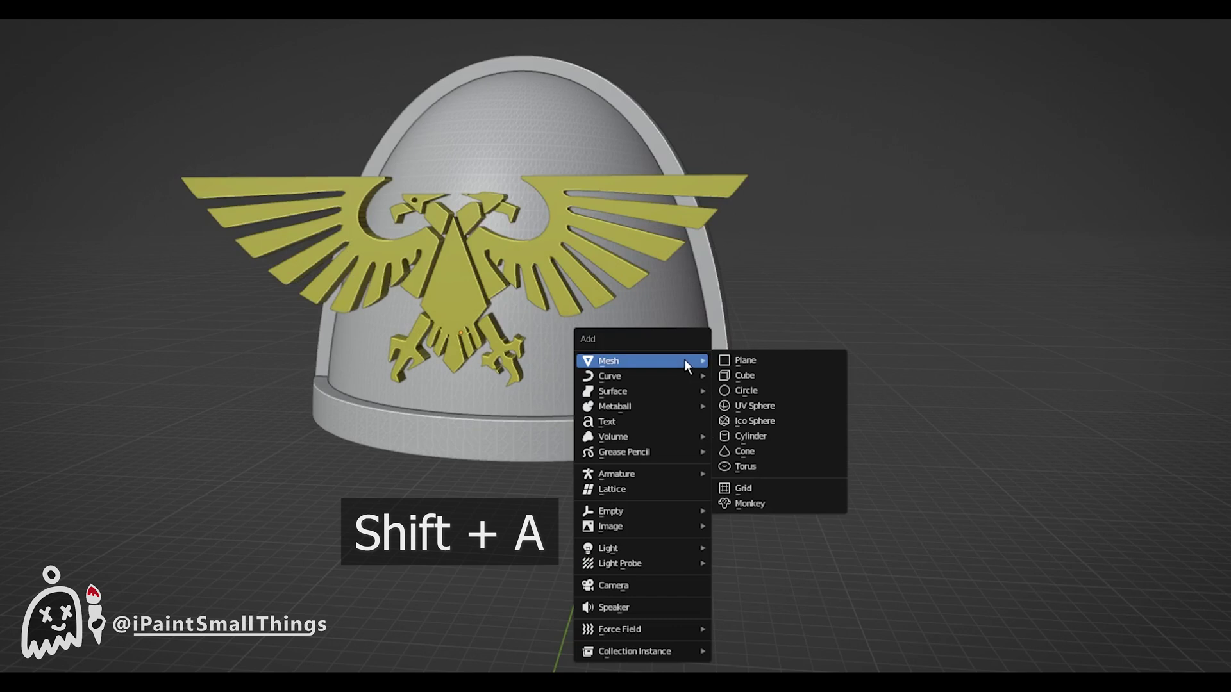
click(645, 486)
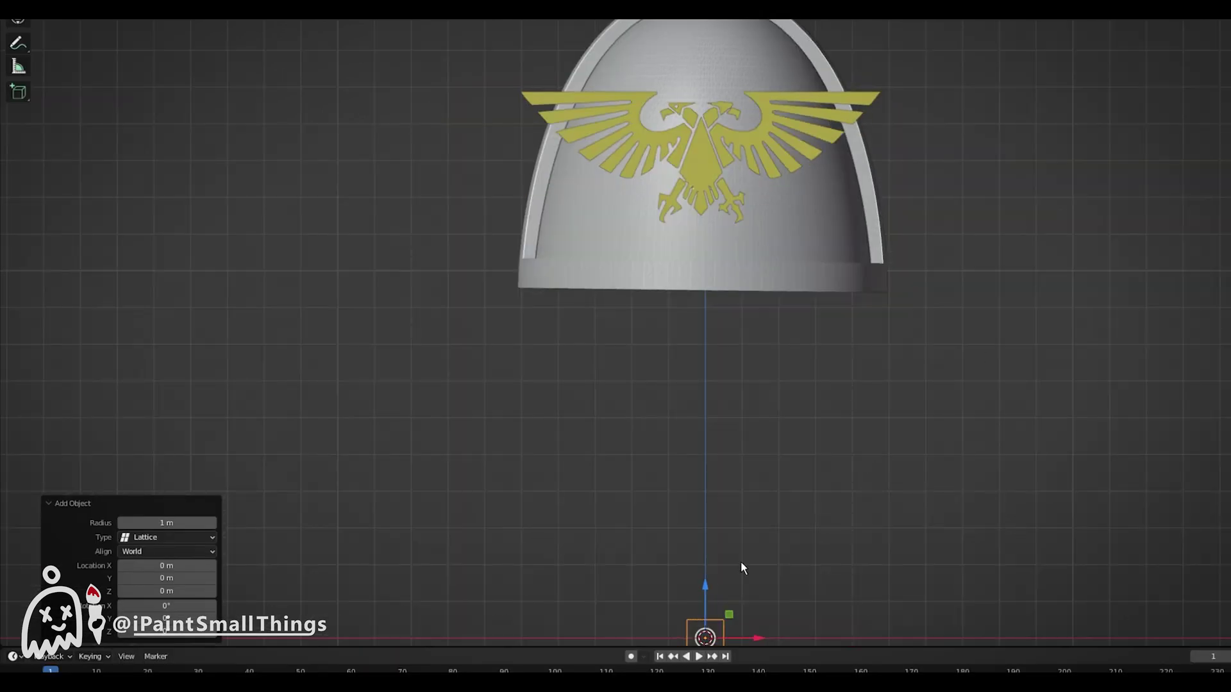
drag(706, 585, 725, 206)
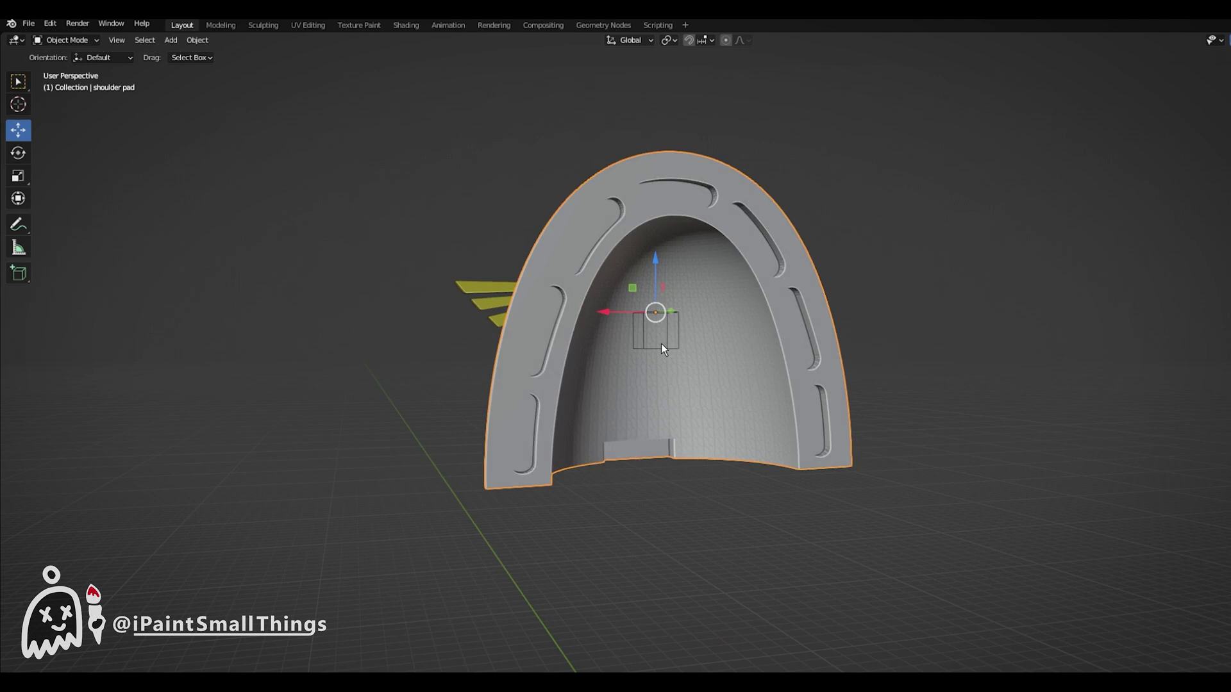
Step: Select the lattice and scale it up uniformly in the front view until it surrounds the whole shoulder pad
click(663, 349)
middle_drag(975, 376, 929, 384)
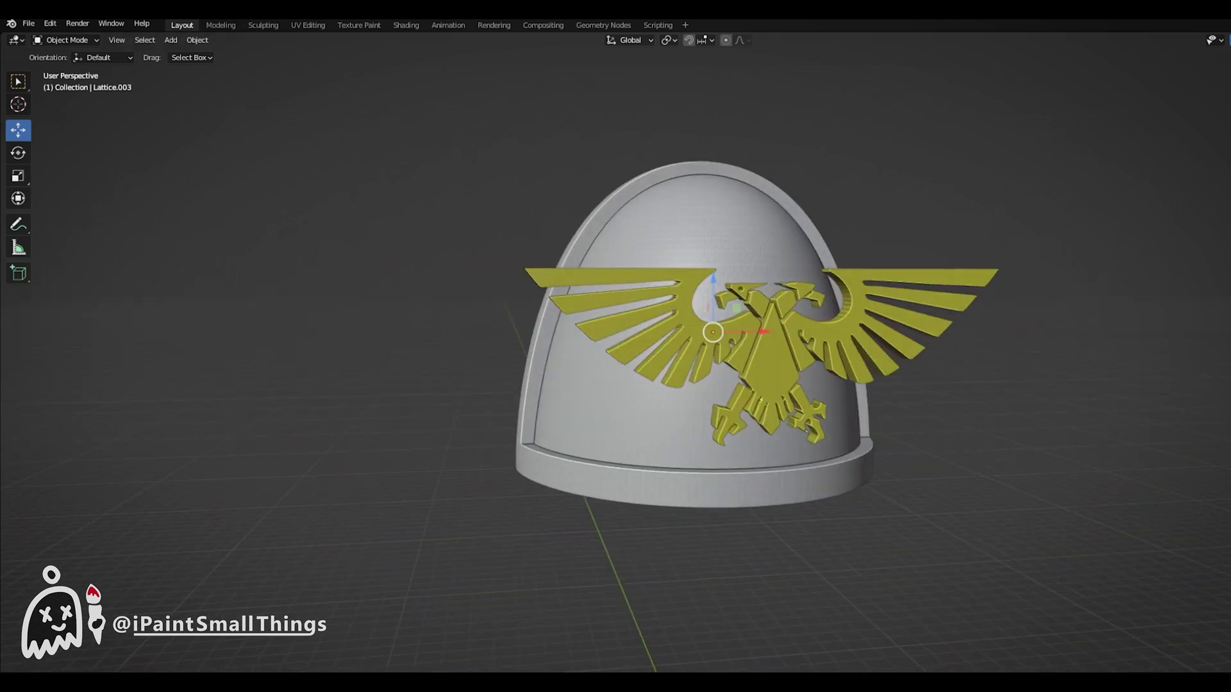
key(KP_1)
scroll(856, 367, up, 2)
shift+middle_drag(824, 372, 817, 441)
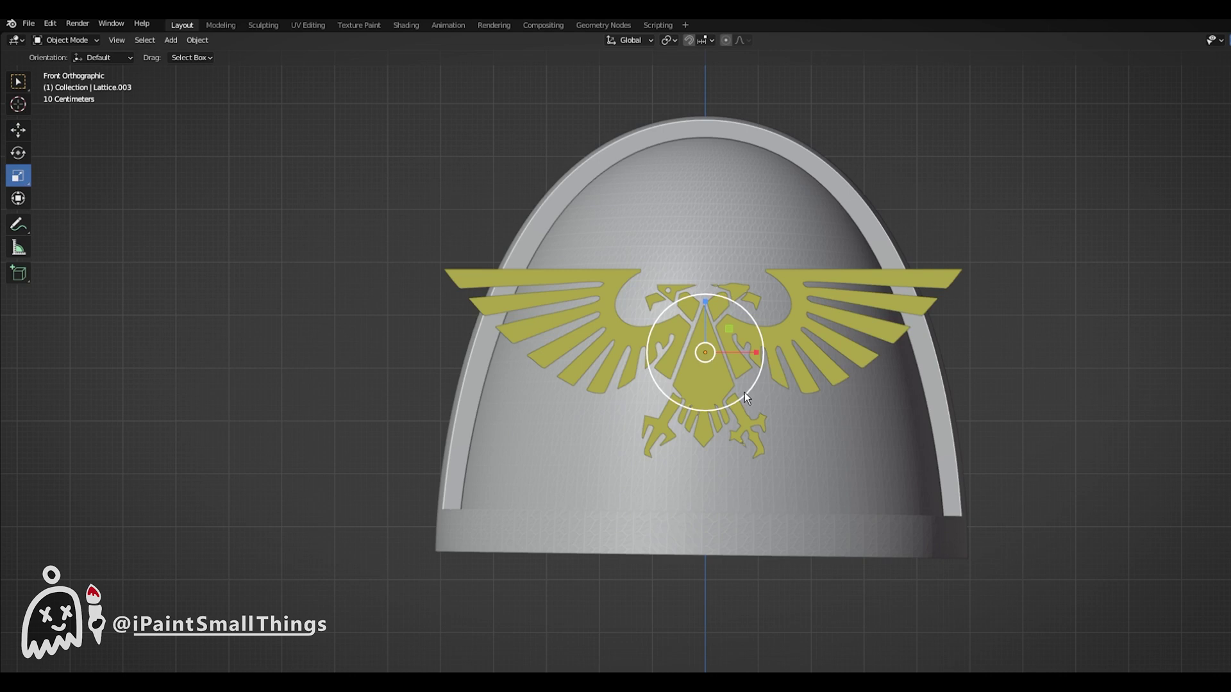
drag(744, 392, 761, 399)
drag(988, 501, 1230, 581)
middle_drag(1090, 364, 949, 373)
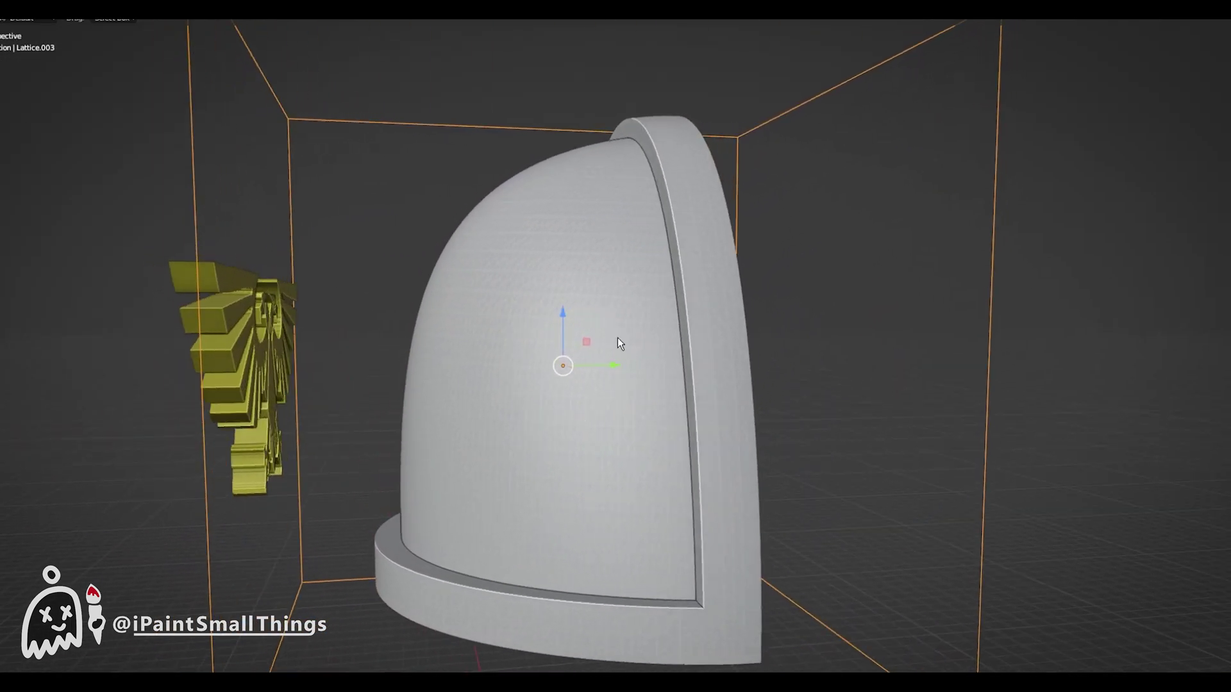
Step: Set the lattice resolution to U 20, V 1 and W 20 so it becomes a single flat grid
middle_drag(617, 338, 667, 343)
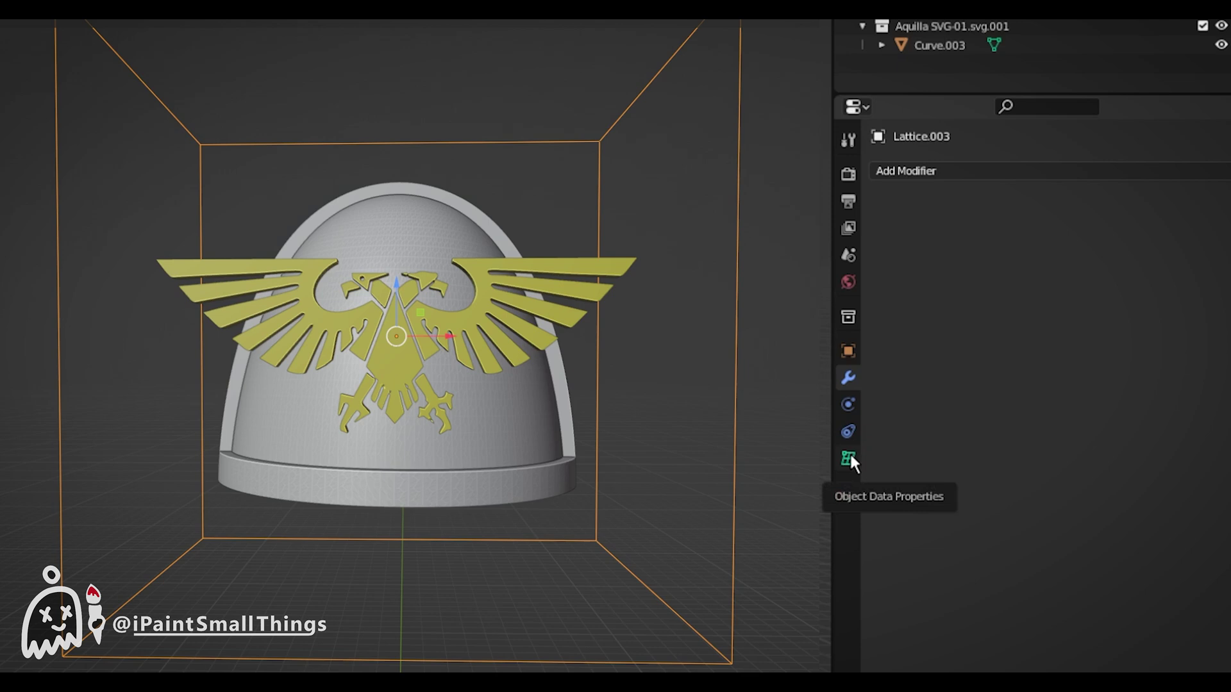
click(848, 459)
drag(1116, 232, 1127, 257)
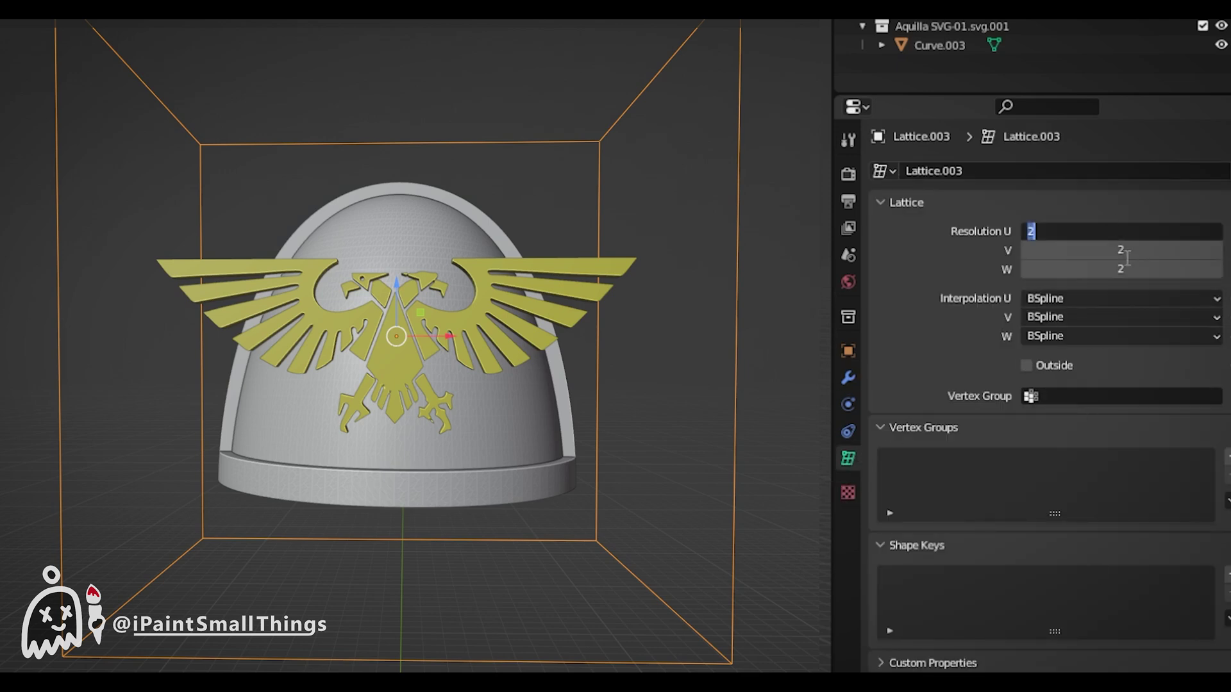
text(20)
key(Return)
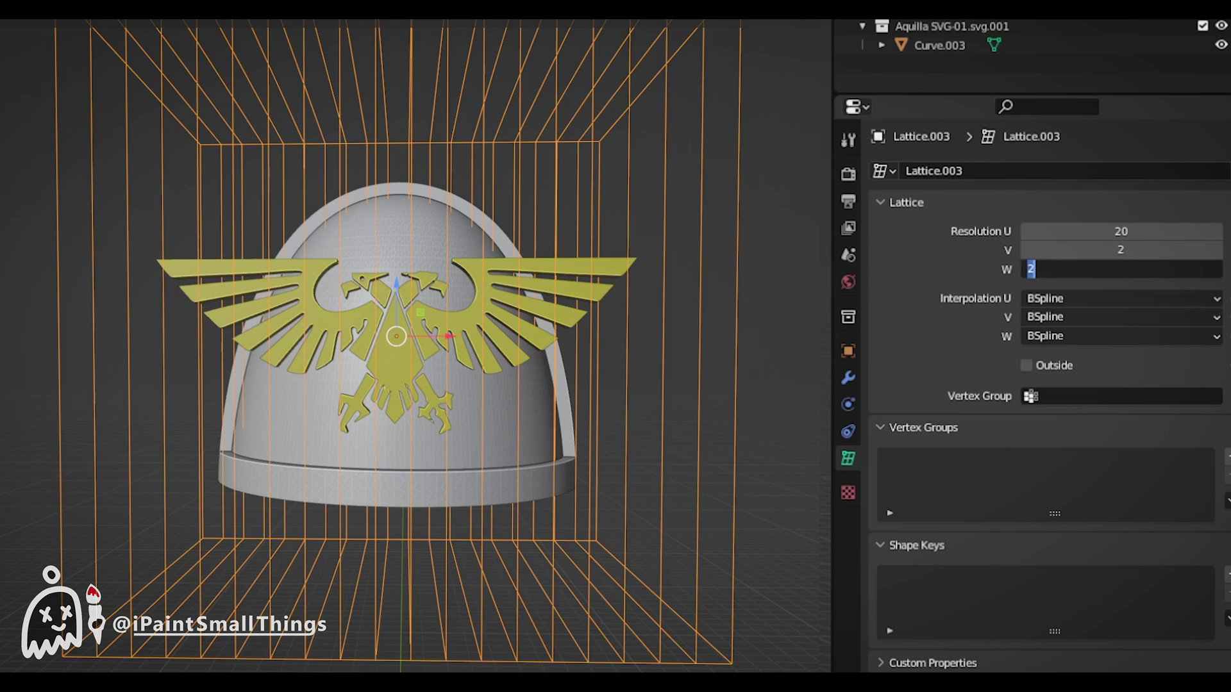
text(20)
key(Return)
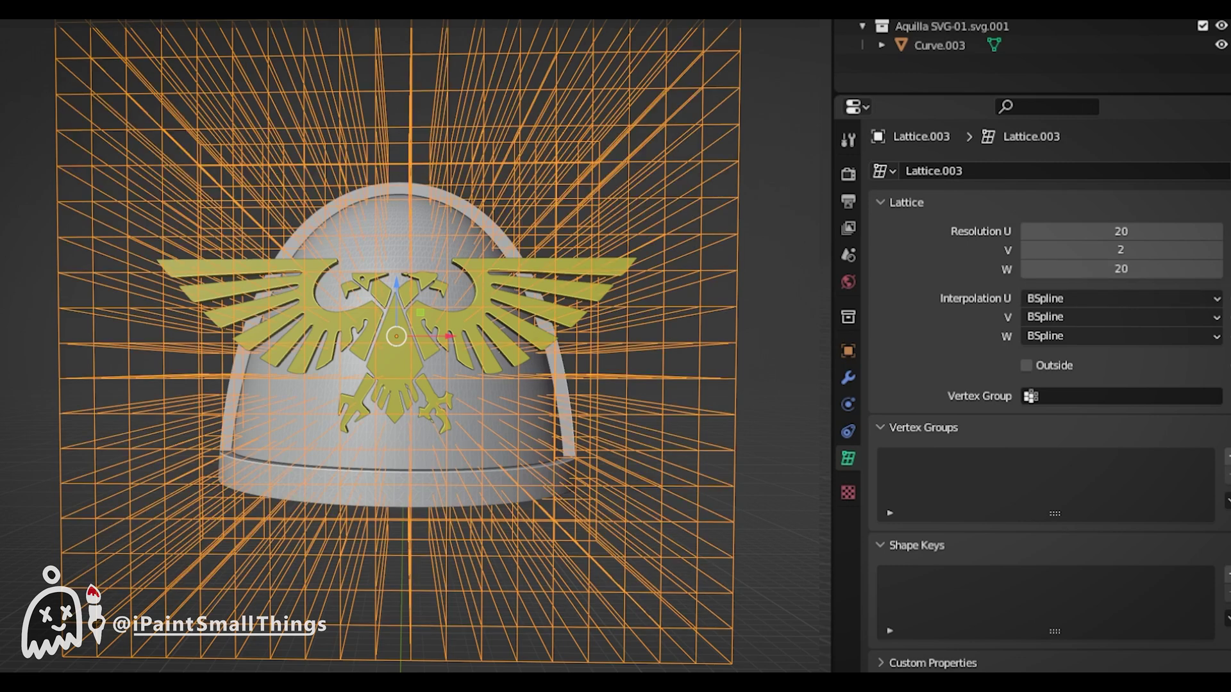
click(1144, 249)
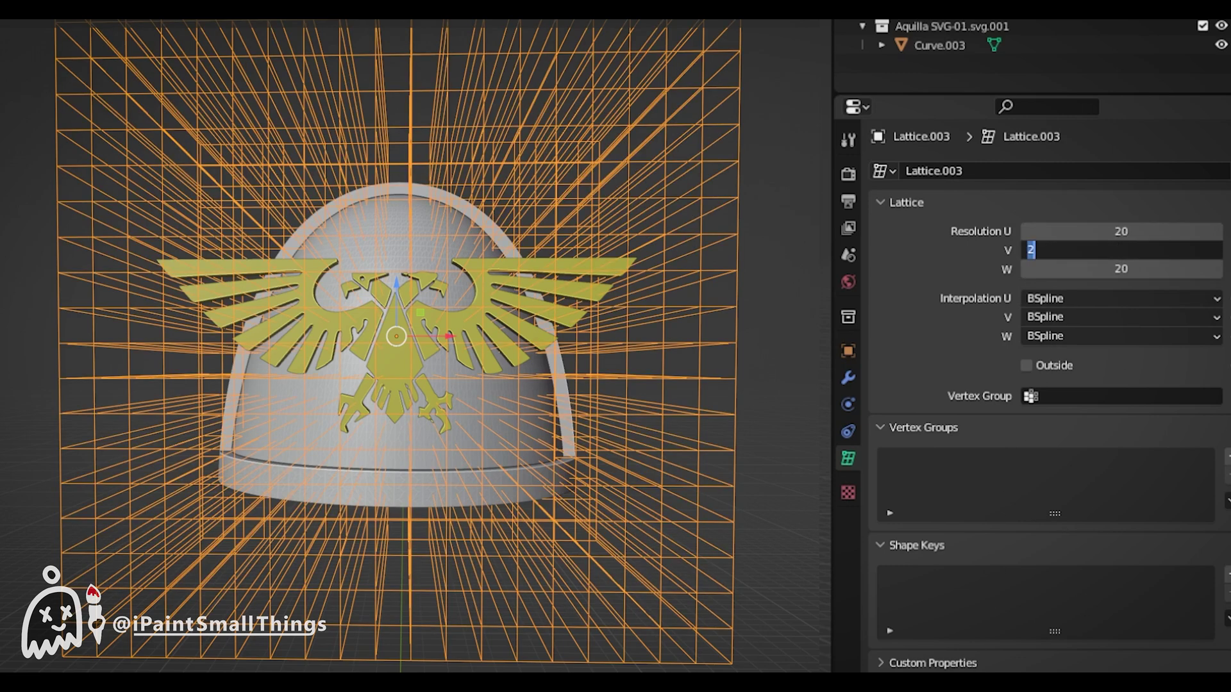
key(Return)
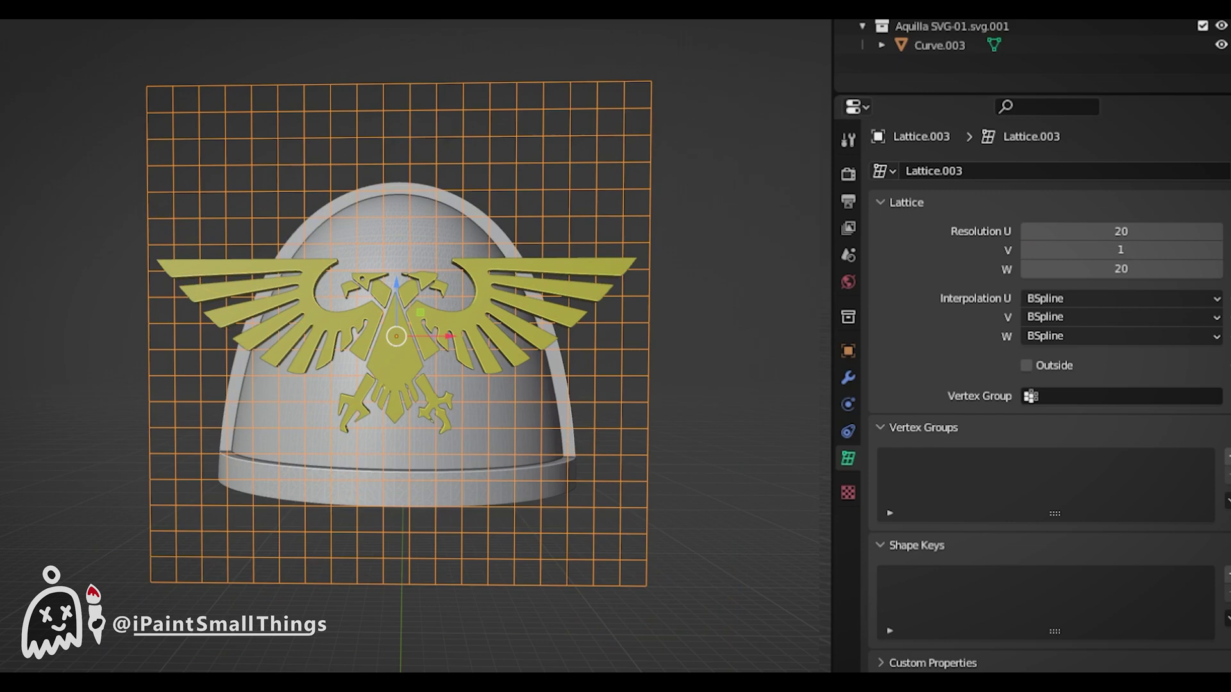
Step: In the right view, nudge the flat lattice along Y so it runs through the eagle's thickness
middle_drag(827, 474, 619, 444)
key(KP_3)
scroll(401, 302, up, 5)
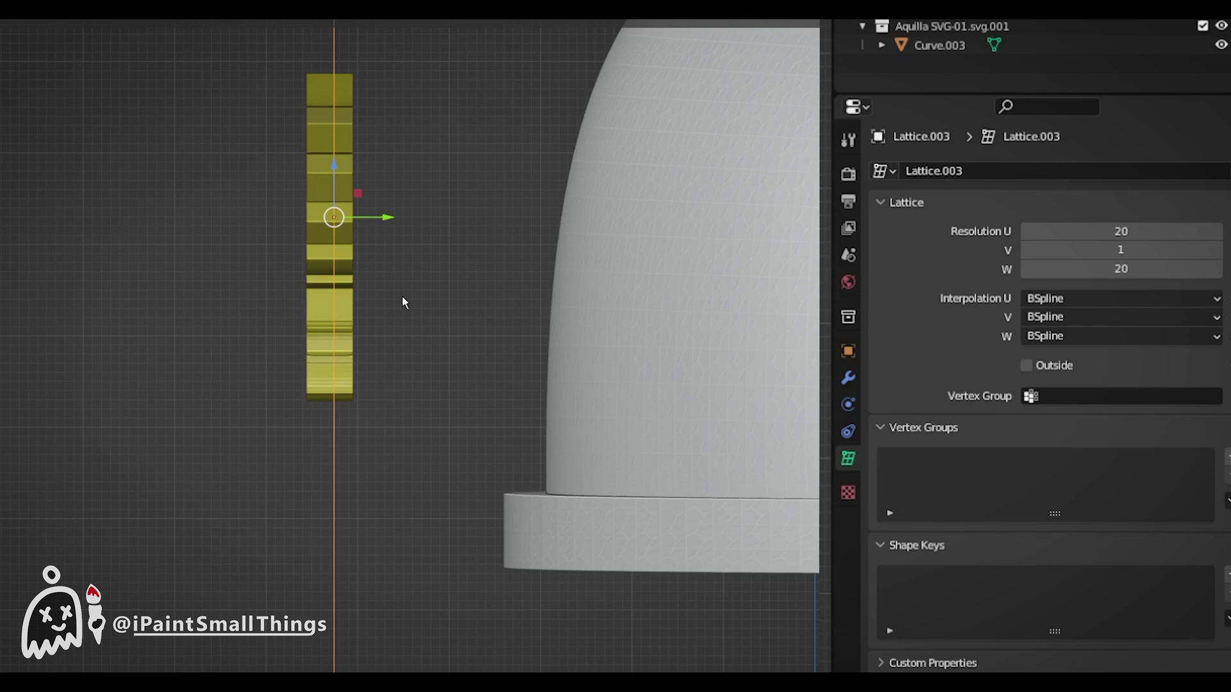
shift+middle_drag(402, 302, 410, 401)
drag(399, 319, 408, 320)
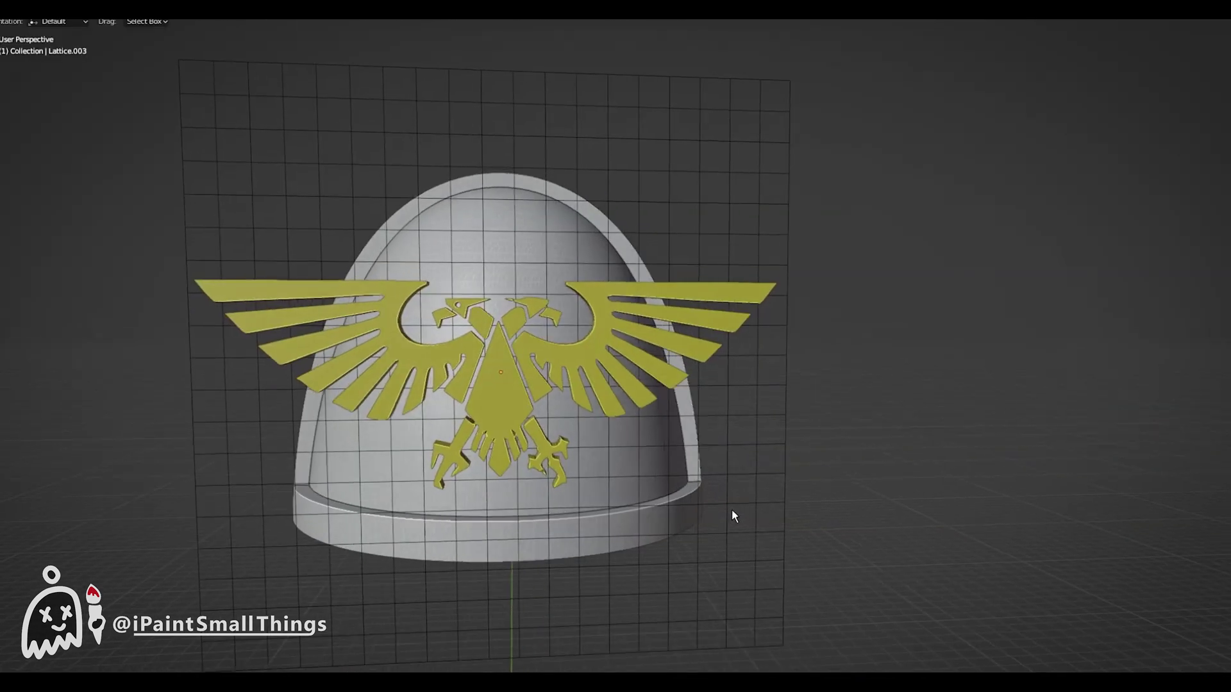
Step: Parent the eagle to the lattice using Object (Keep Transform)
middle_drag(732, 509, 654, 511)
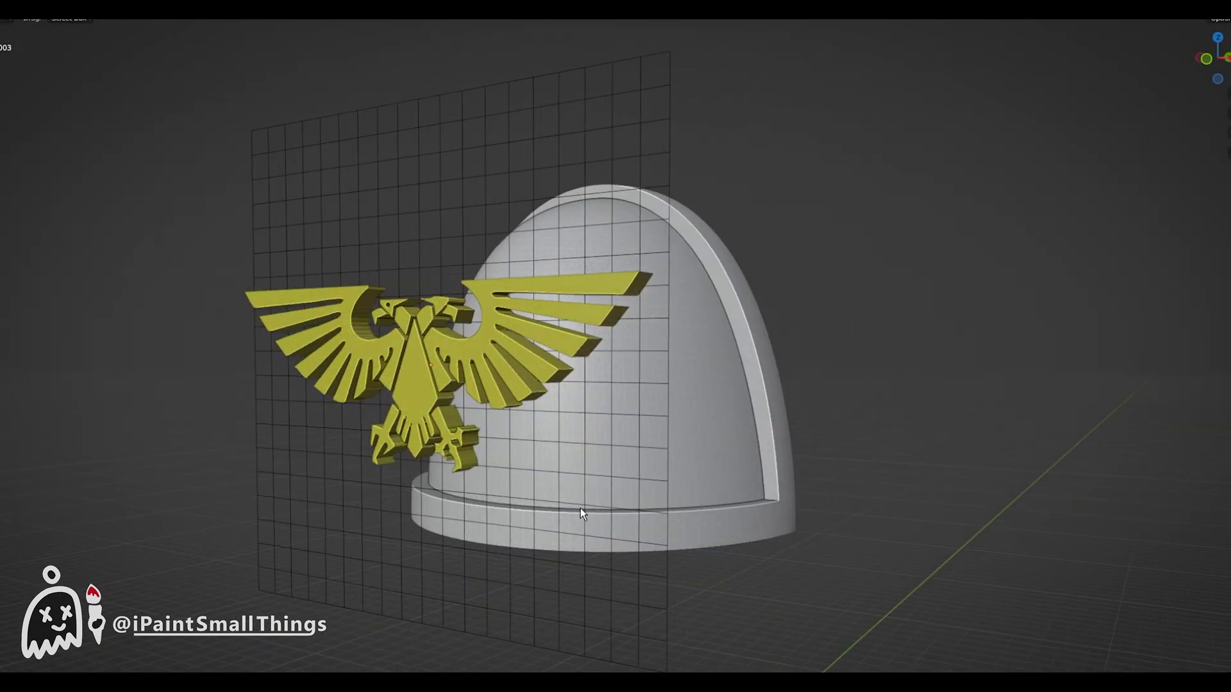
middle_drag(580, 507, 632, 382)
click(625, 368)
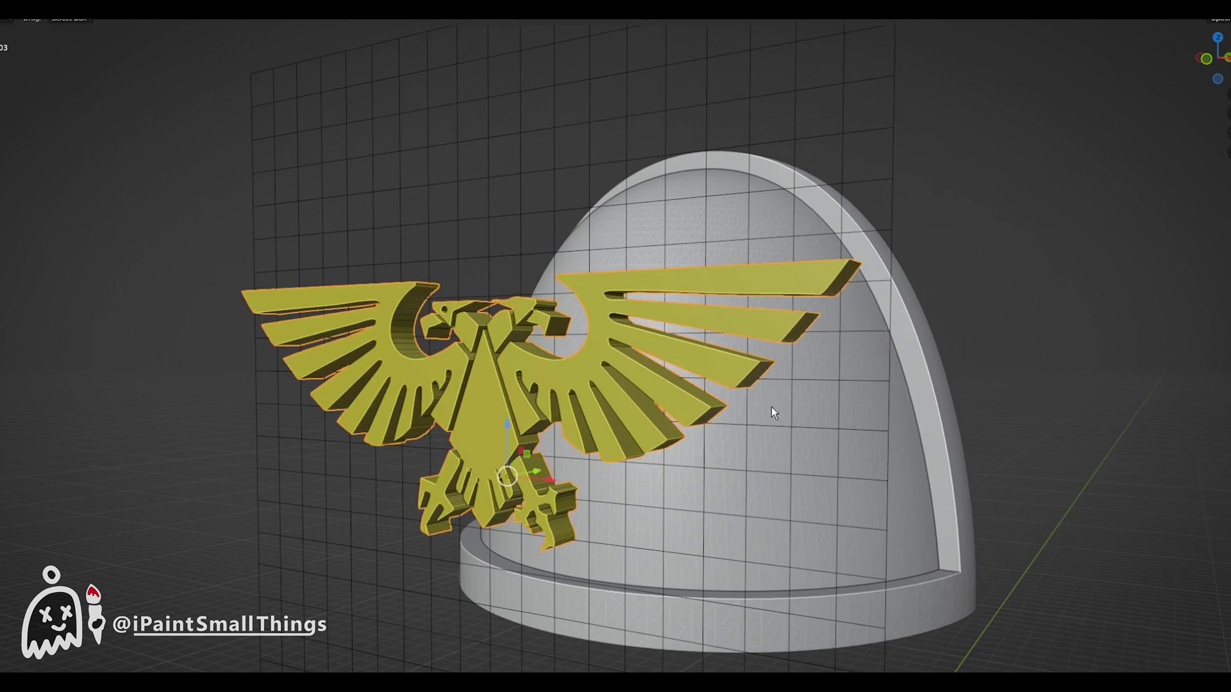
shift+click(887, 482)
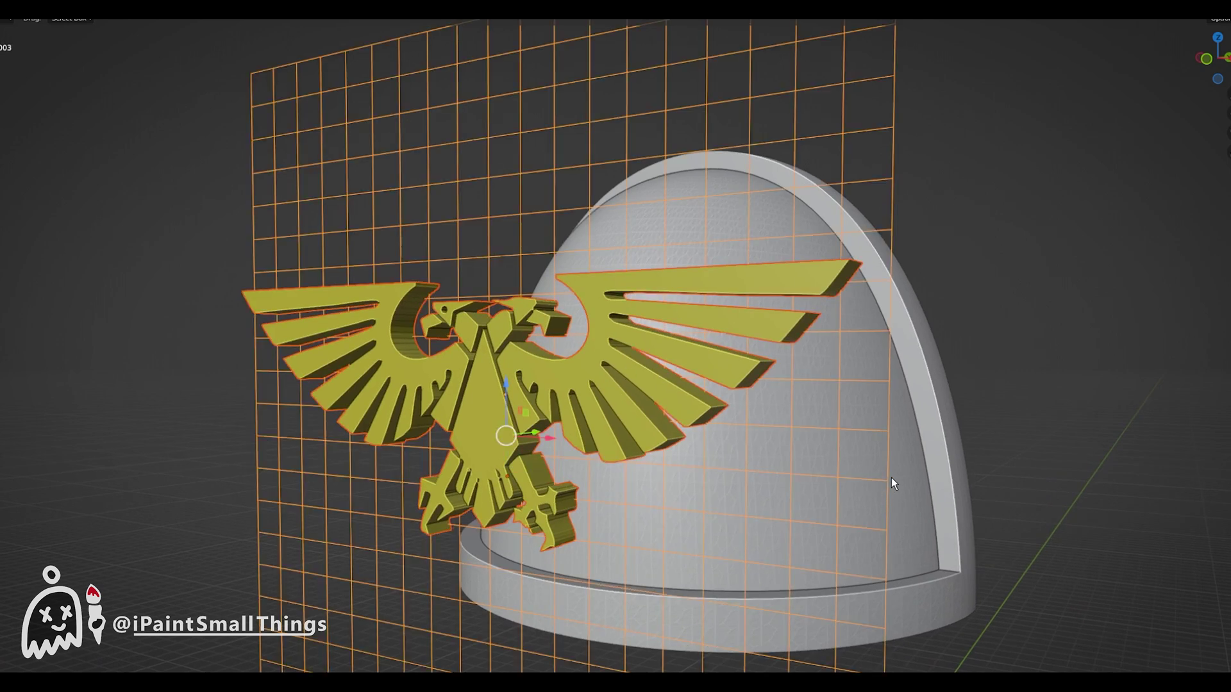
key(ctrl+p)
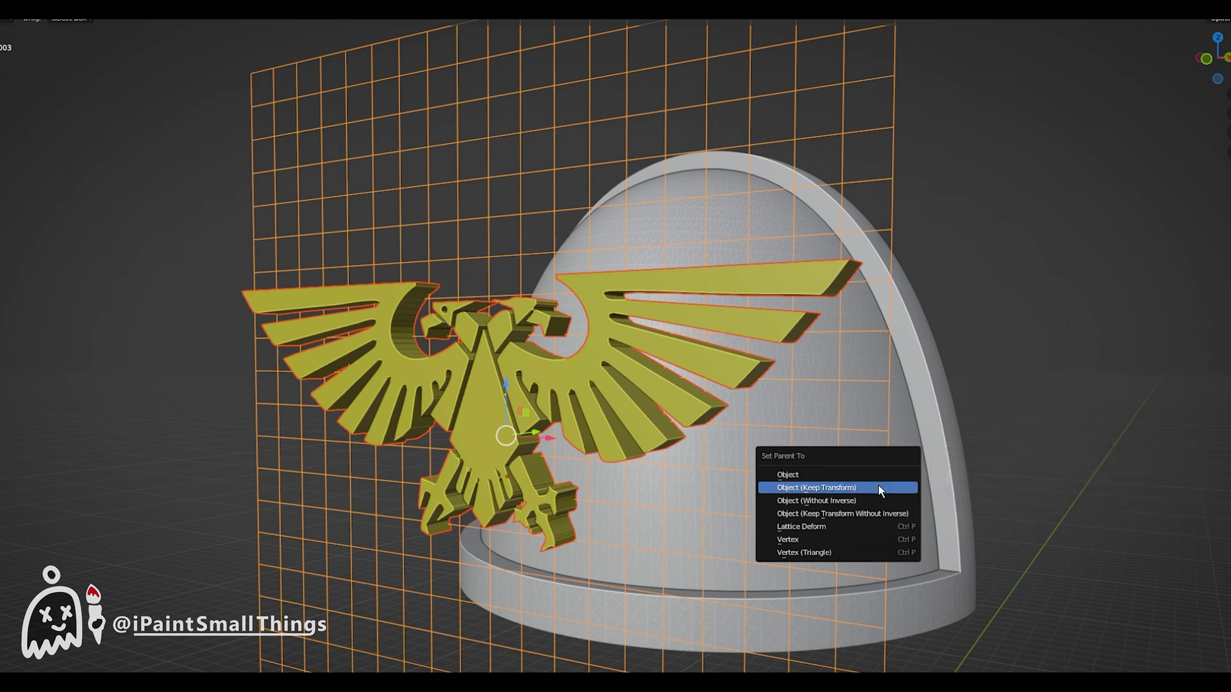
click(879, 486)
Step: Add a Lattice modifier to the eagle and assign the flat grid lattice as its object
mouse_move(549, 400)
mouse_down()
mouse_move(635, 404)
mouse_move(324, 397)
mouse_move(613, 407)
mouse_move(542, 404)
mouse_up()
middle_drag(610, 458, 549, 447)
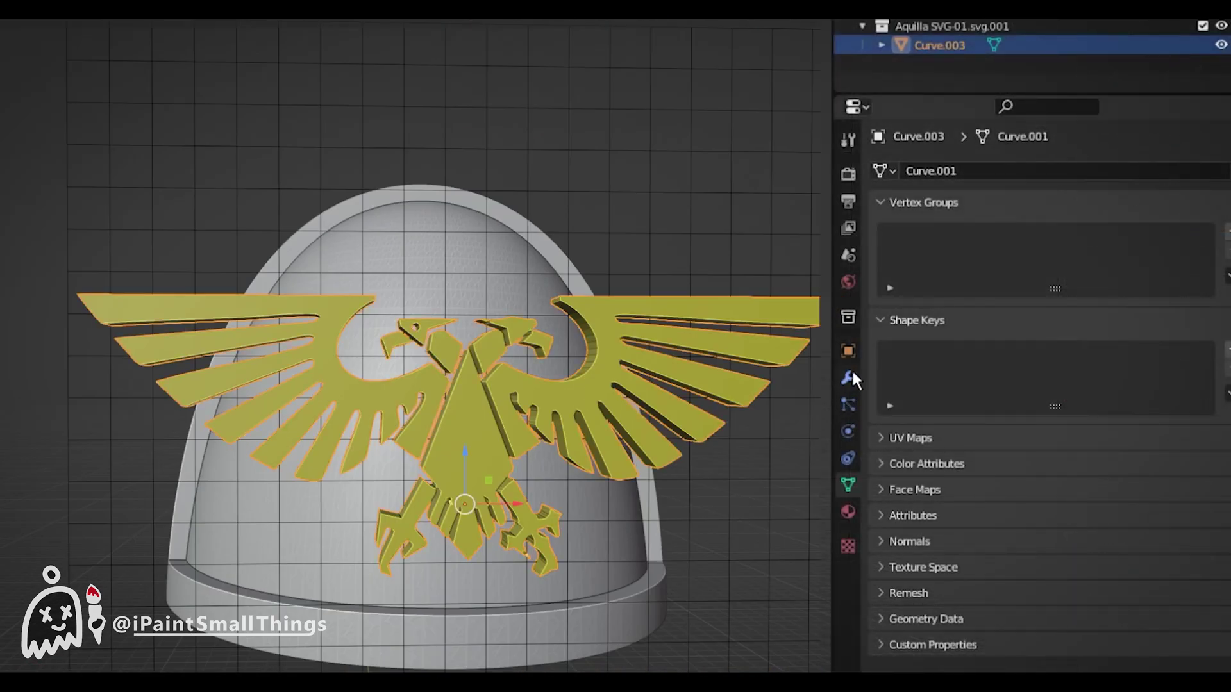
click(848, 378)
click(964, 173)
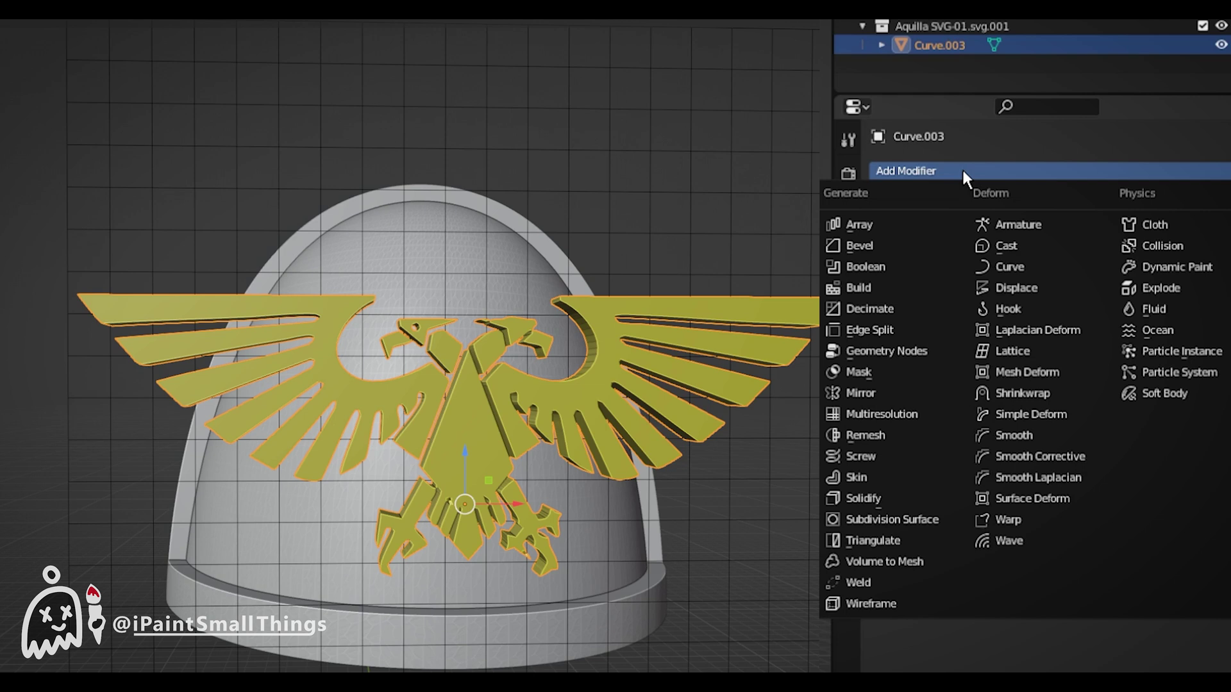
click(1042, 356)
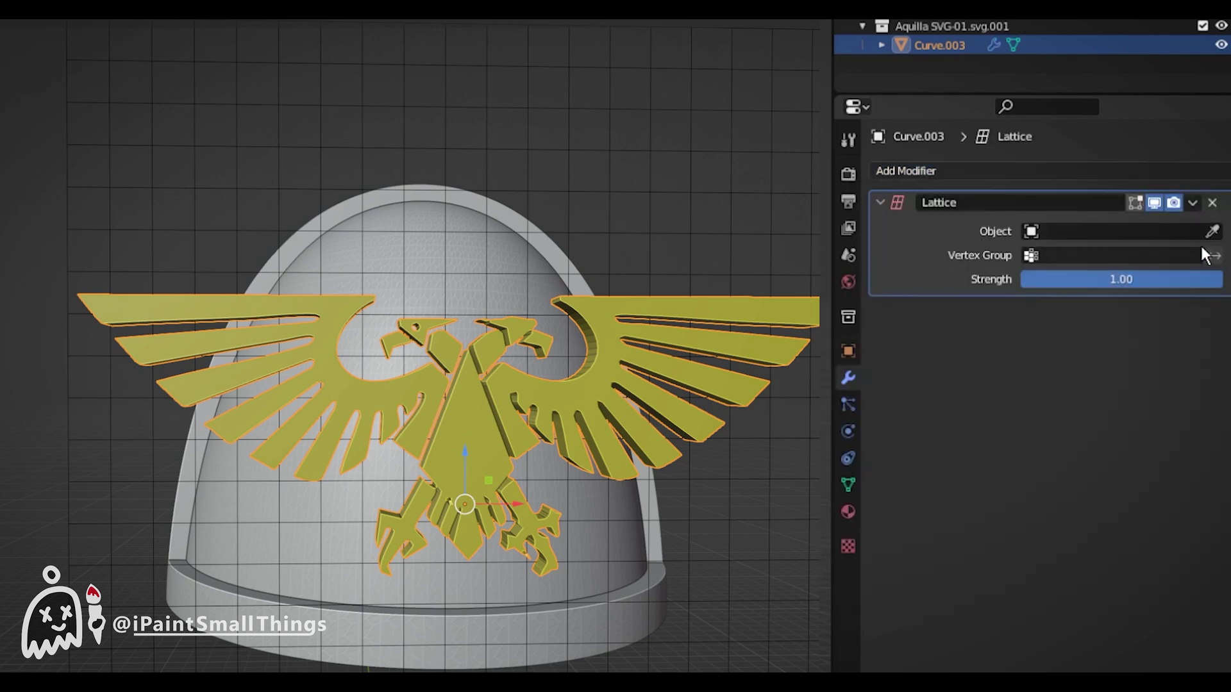
click(1212, 231)
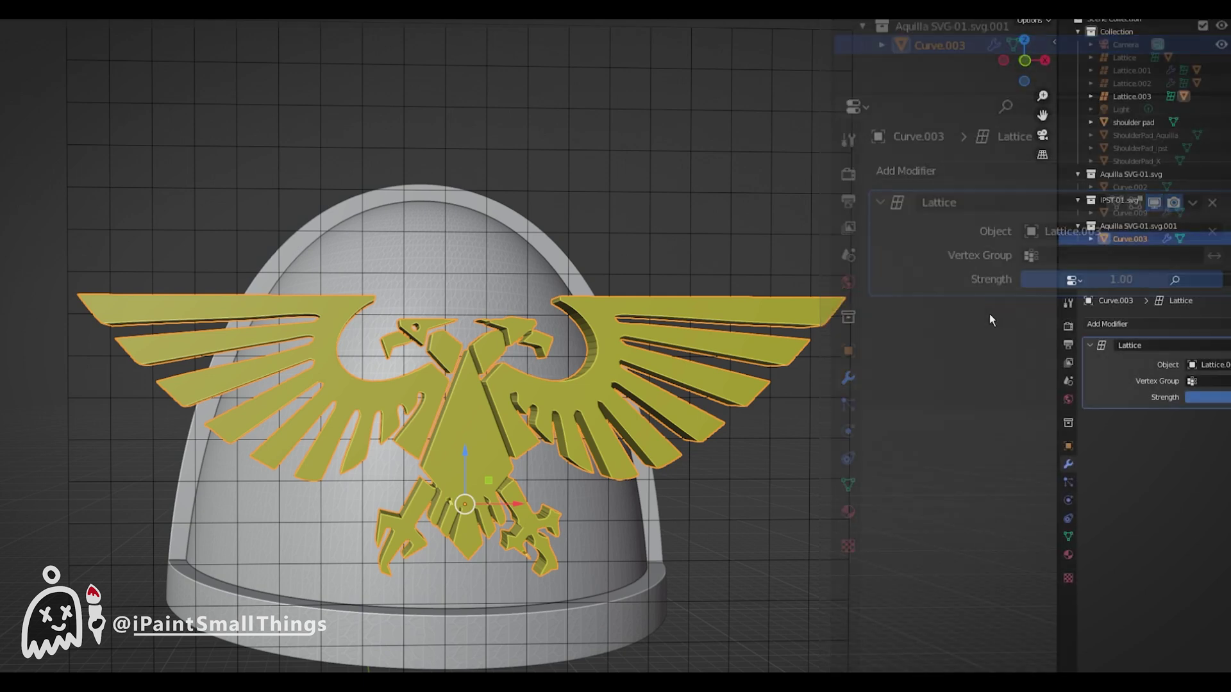
Step: Add a Shrinkwrap modifier to the lattice with the shoulder pad as target, and try moving the lattice over the surface
drag(638, 220, 906, 495)
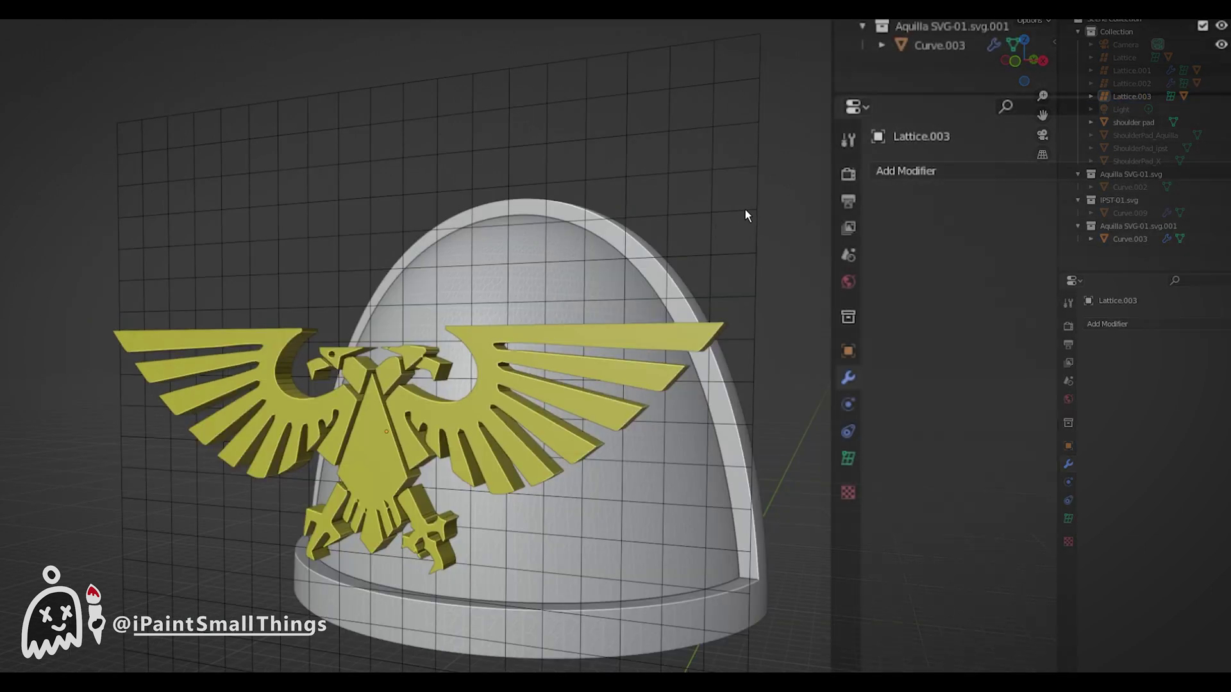
click(967, 170)
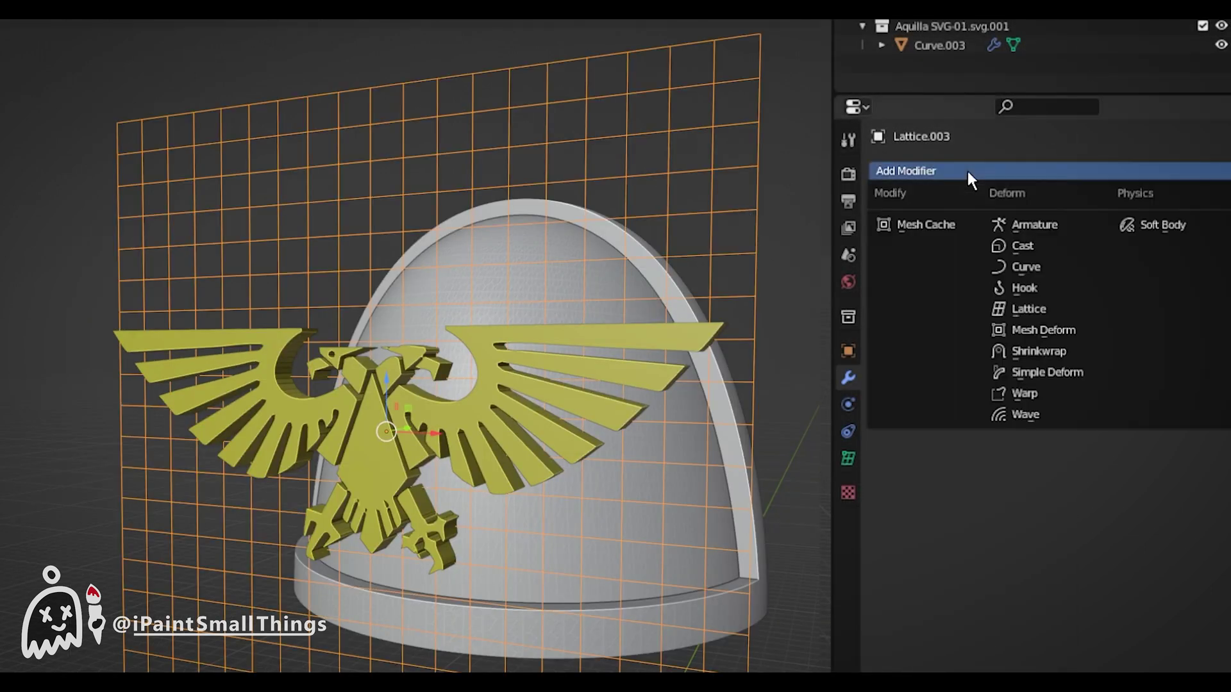
click(1043, 352)
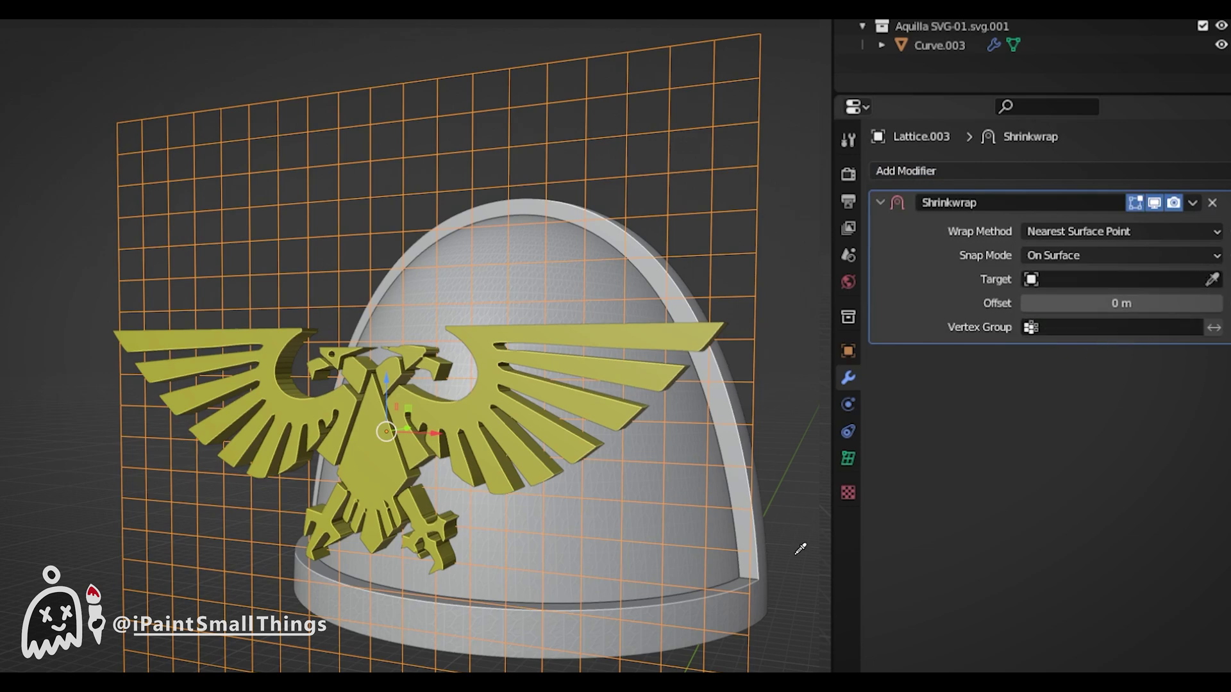
click(763, 584)
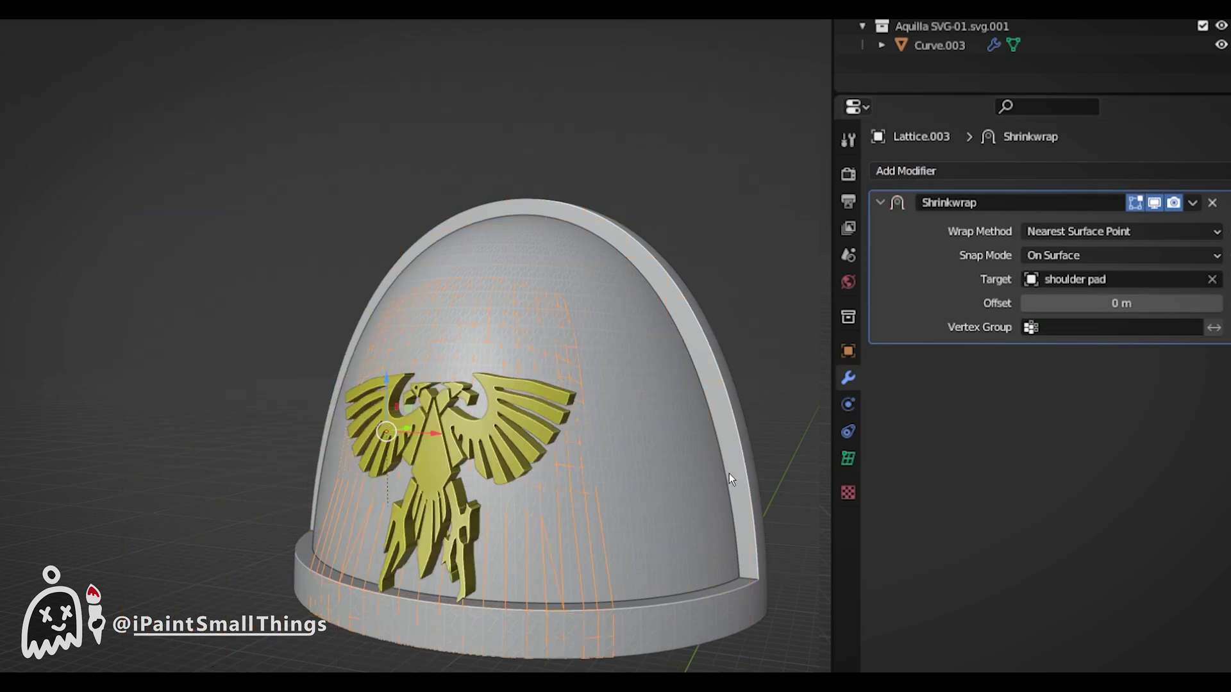
middle_drag(729, 474, 755, 476)
drag(398, 427, 420, 323)
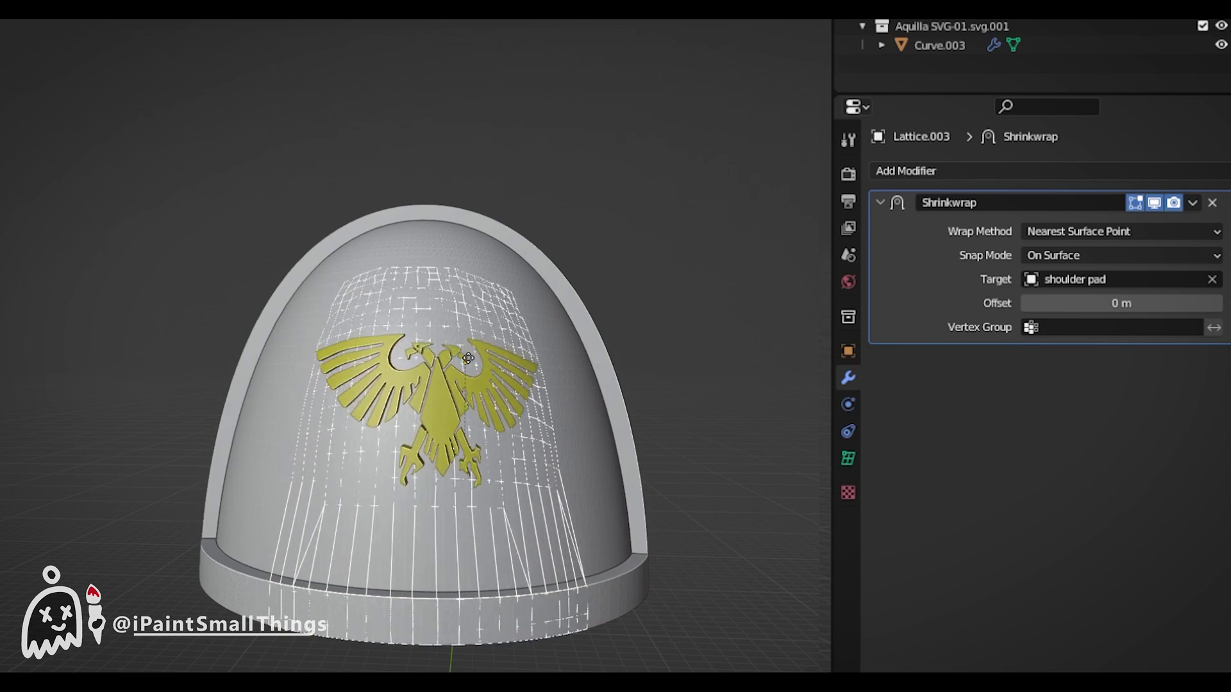
Step: Switch the Shrinkwrap wrap method to Project along the Y axis, with both Negative and Positive directions enabled
click(1113, 232)
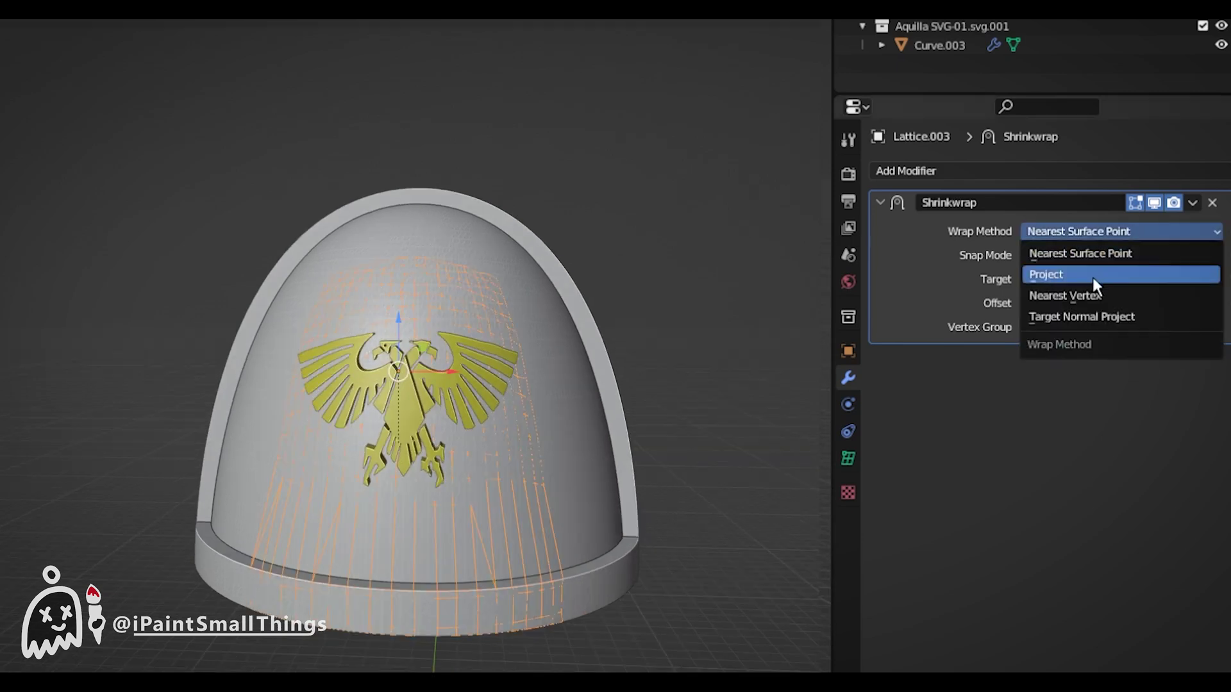
click(1093, 277)
middle_drag(449, 359, 423, 356)
click(1027, 348)
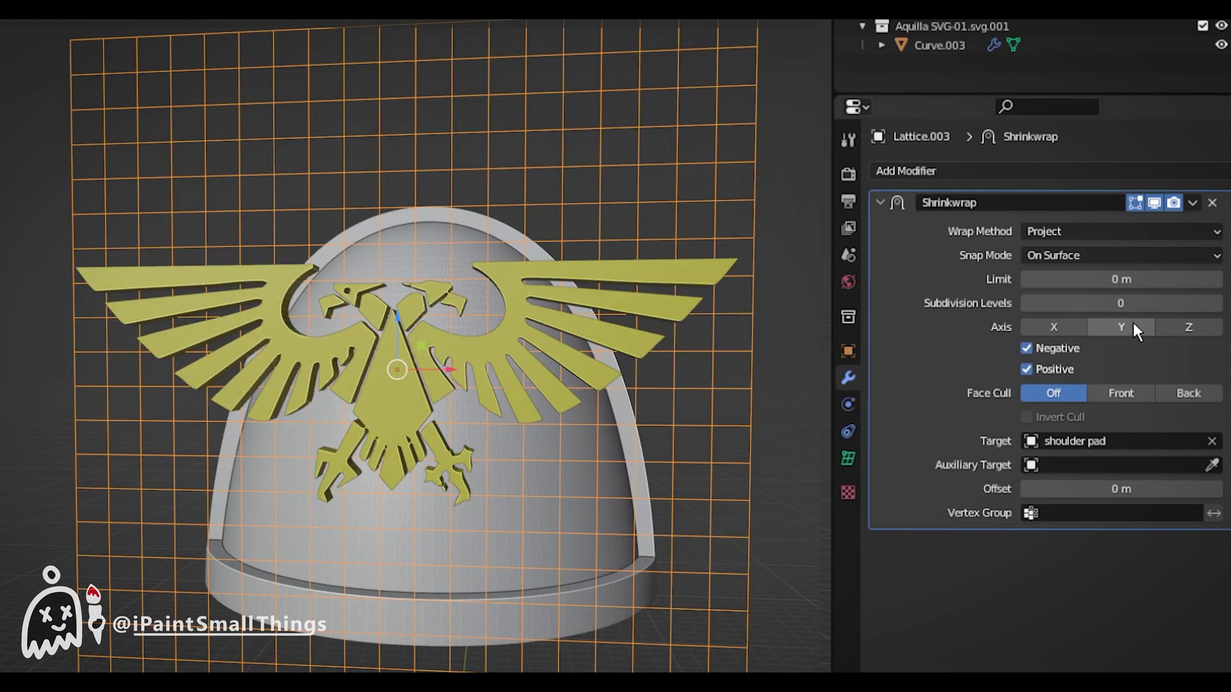
click(1133, 327)
Step: Lower the lattice along Z and scale it down until the eagle's wings fit inside the shoulder pad's rim
key(g)
key(z)
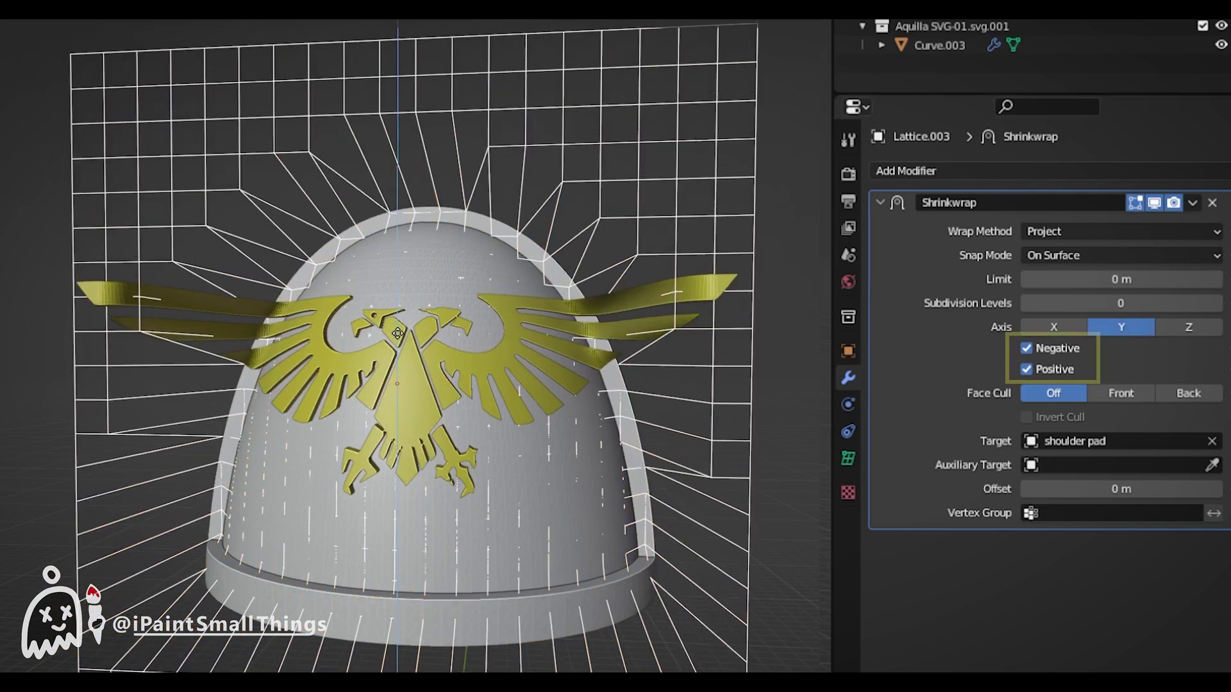
click(399, 417)
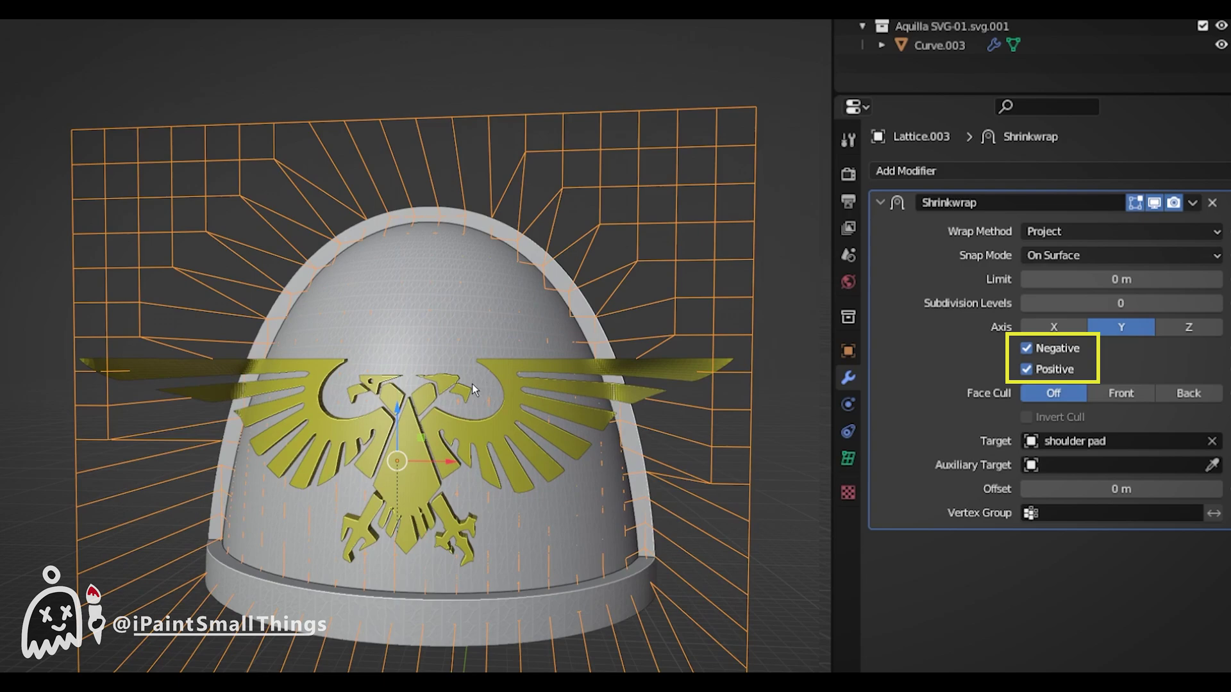
mouse_move(472, 383)
middle_down()
mouse_move(561, 360)
mouse_move(625, 368)
mouse_move(523, 367)
middle_up()
key(s)
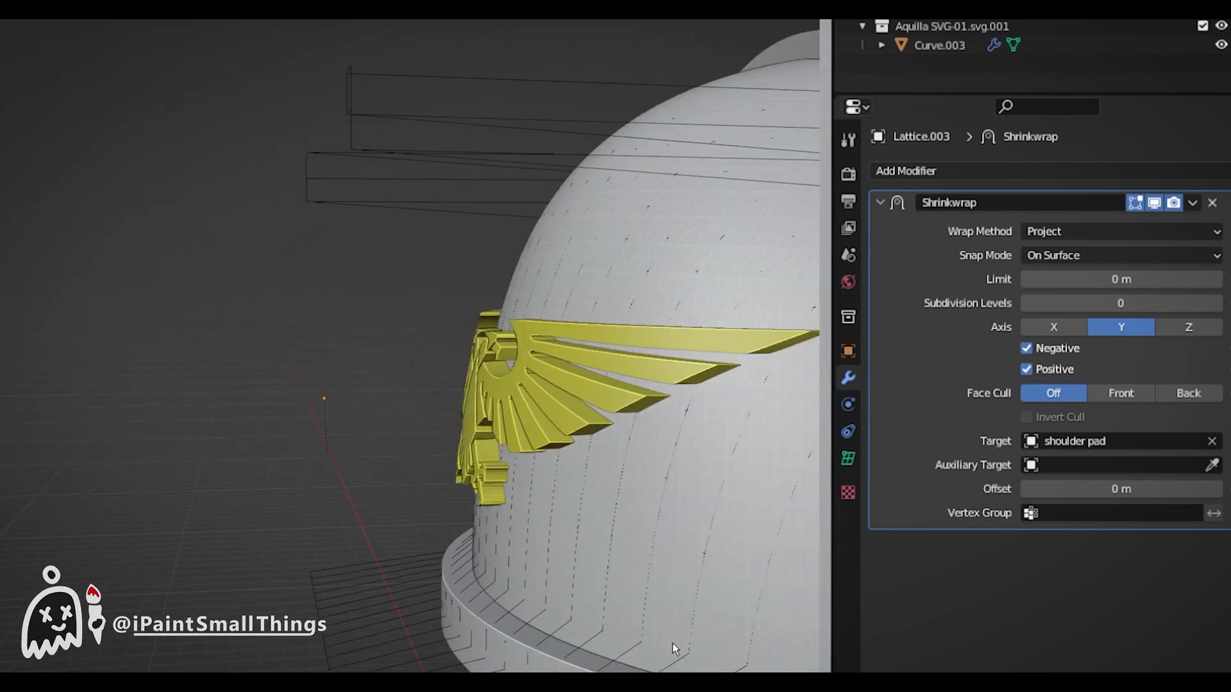
middle_drag(672, 644, 797, 637)
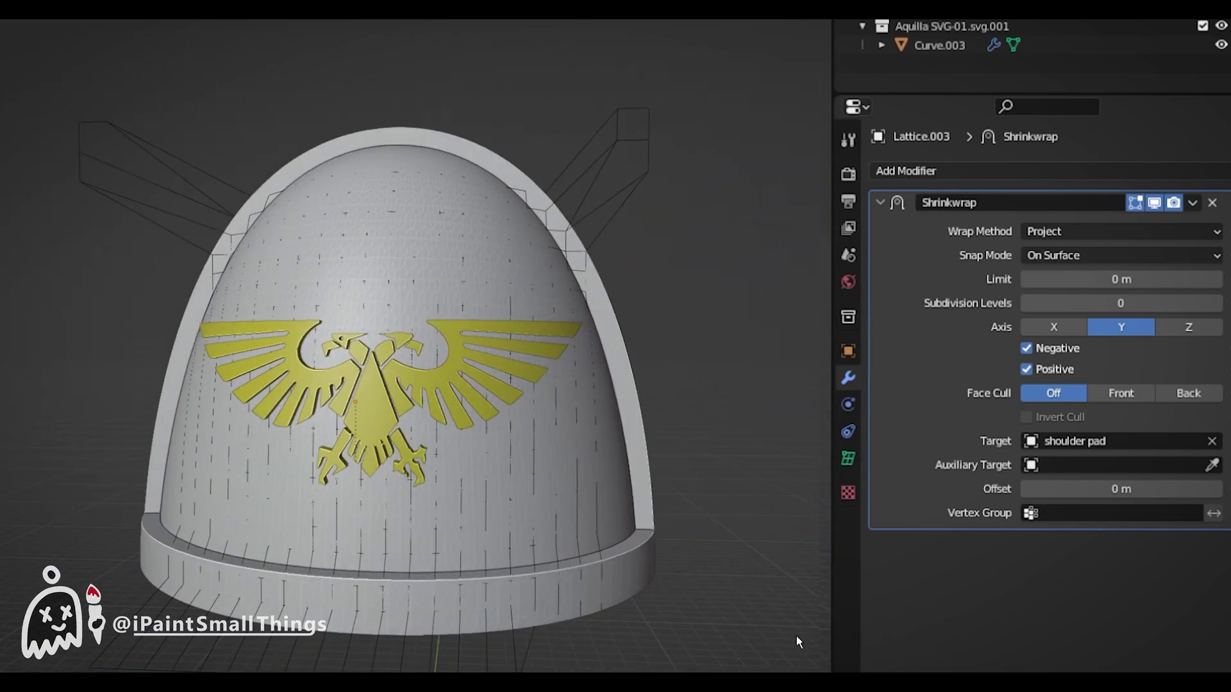